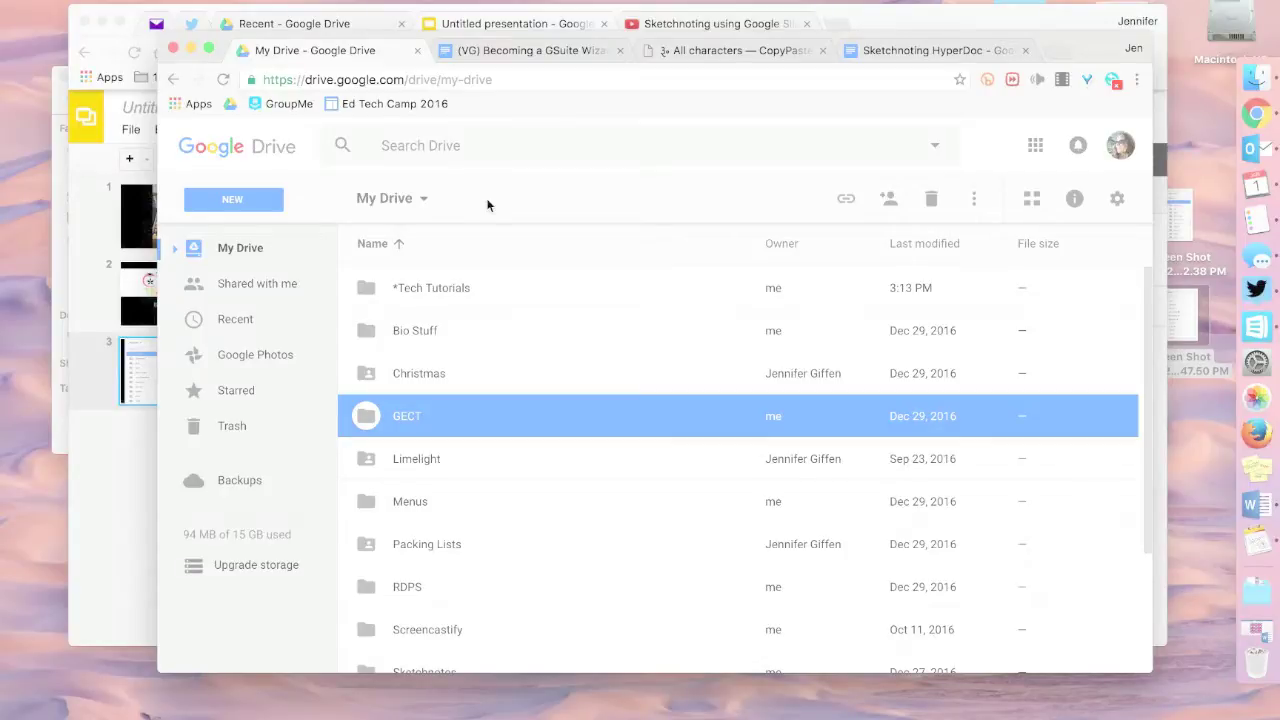
Change the Limelight folder's colour from default gray to light green.
{"action": "left_click", "coordinate": [424, 458]}
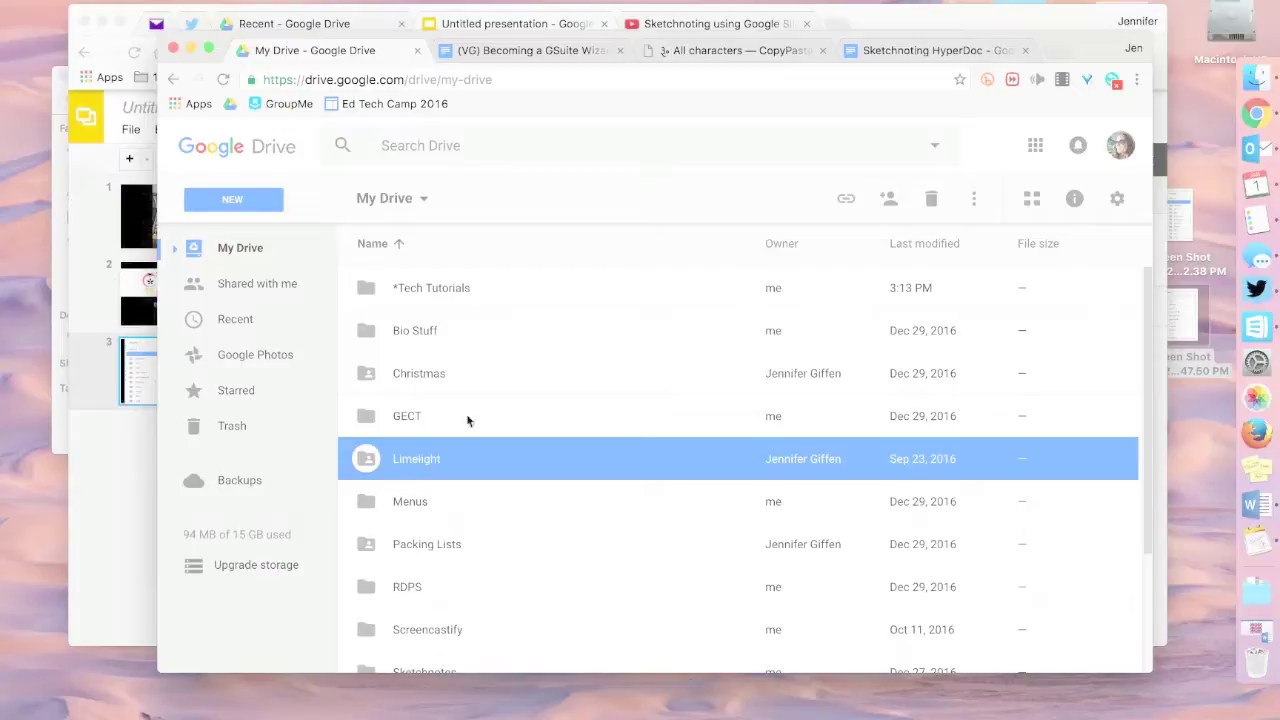
{"action": "left_click", "coordinate": [971, 203]}
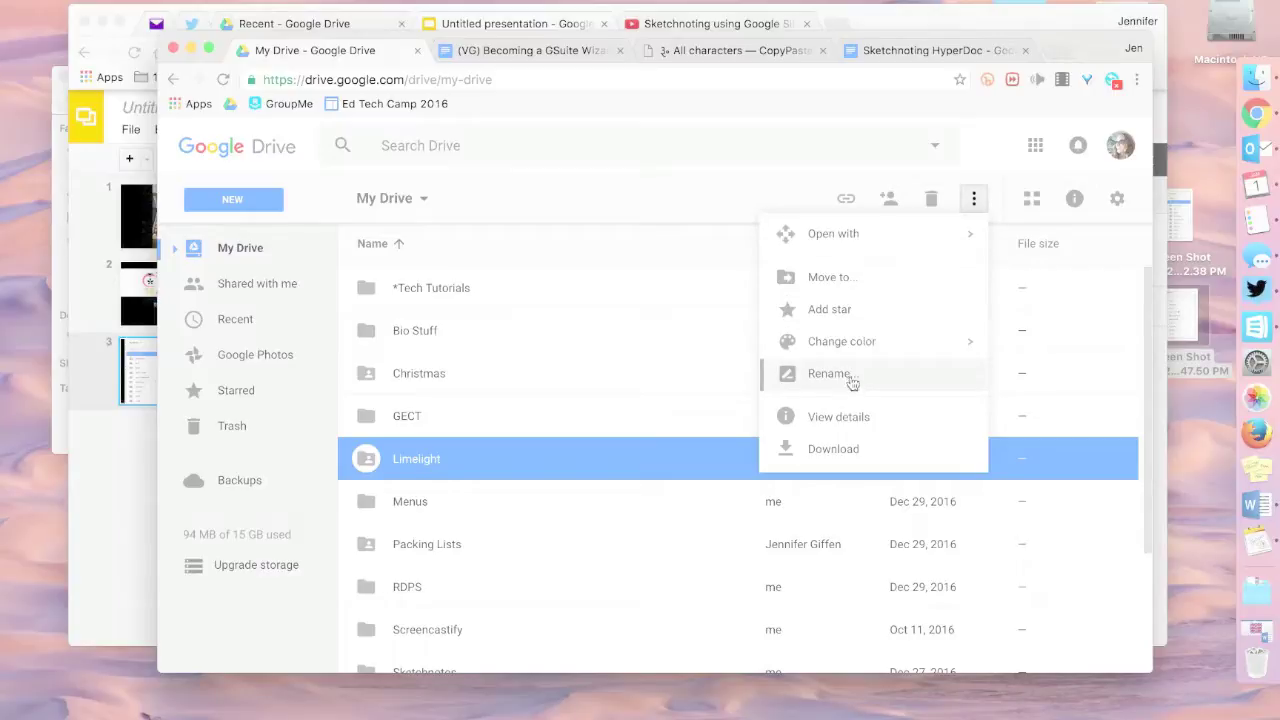
{"action": "mouse_move", "coordinate": [855, 352]}
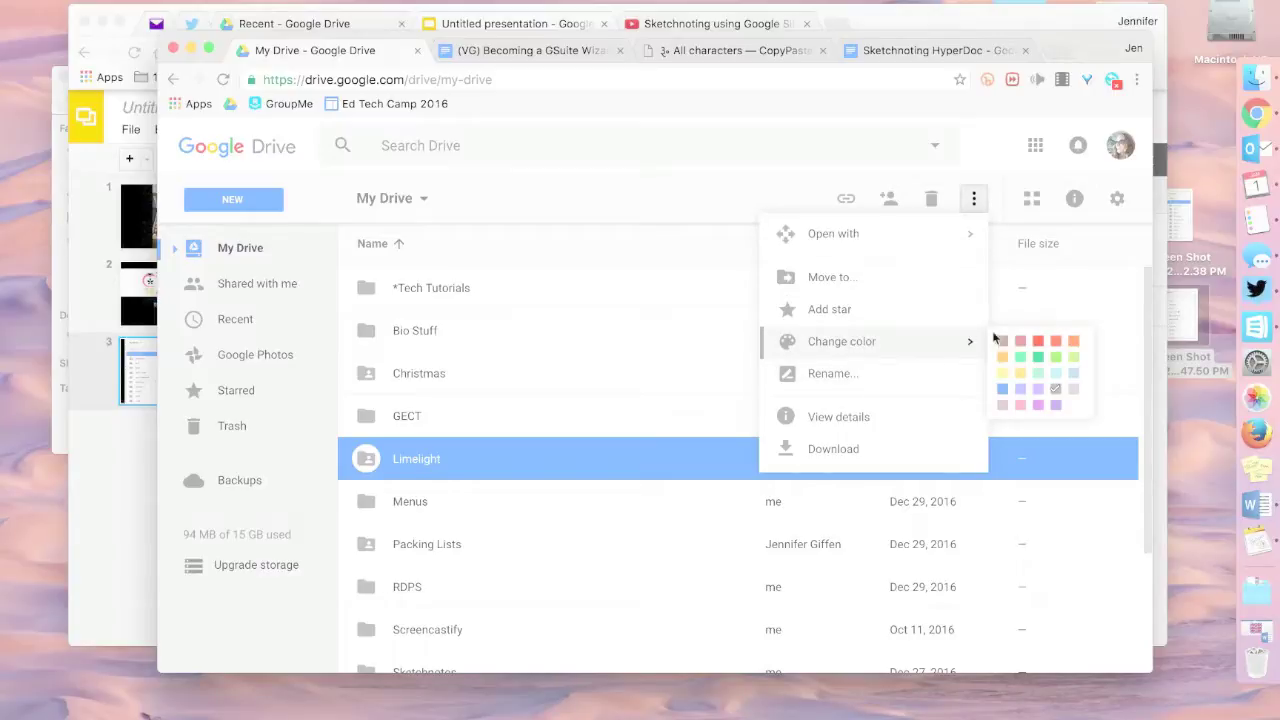
{"action": "left_click", "coordinate": [1073, 358]}
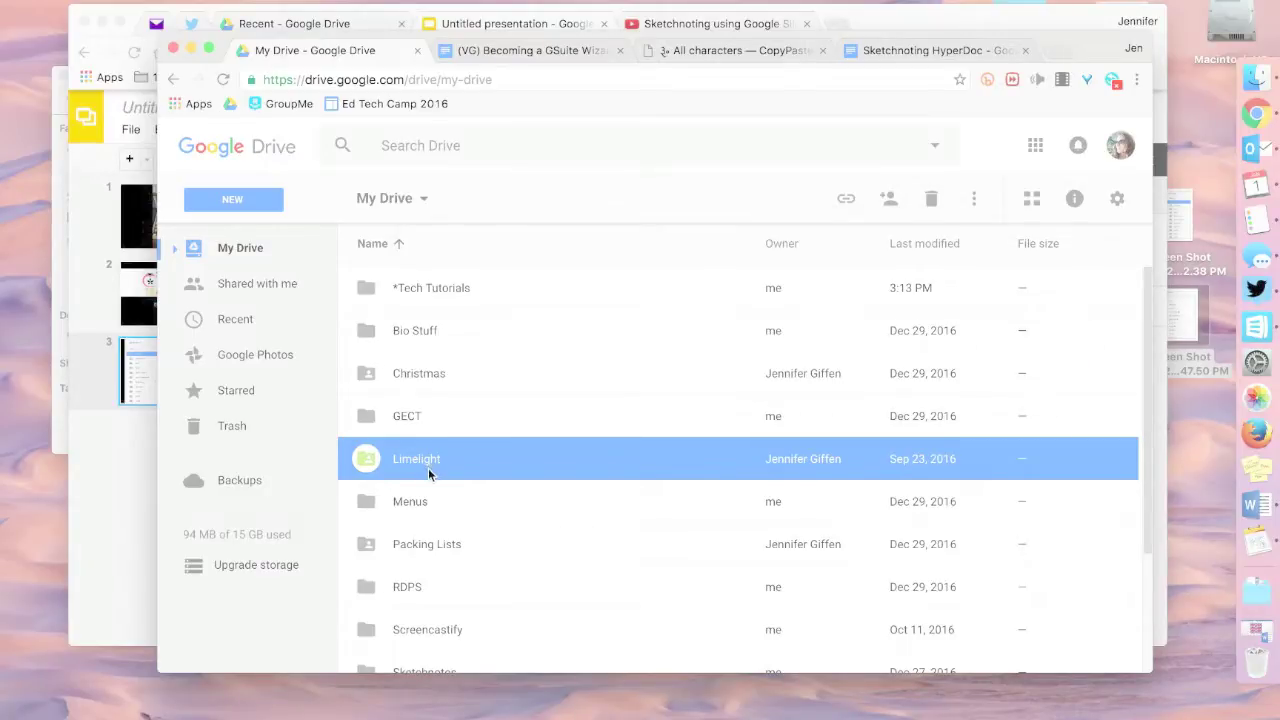
On copypastecharacter.com, switch the character set from All characters to Emojis.
{"action": "left_click", "coordinate": [708, 51]}
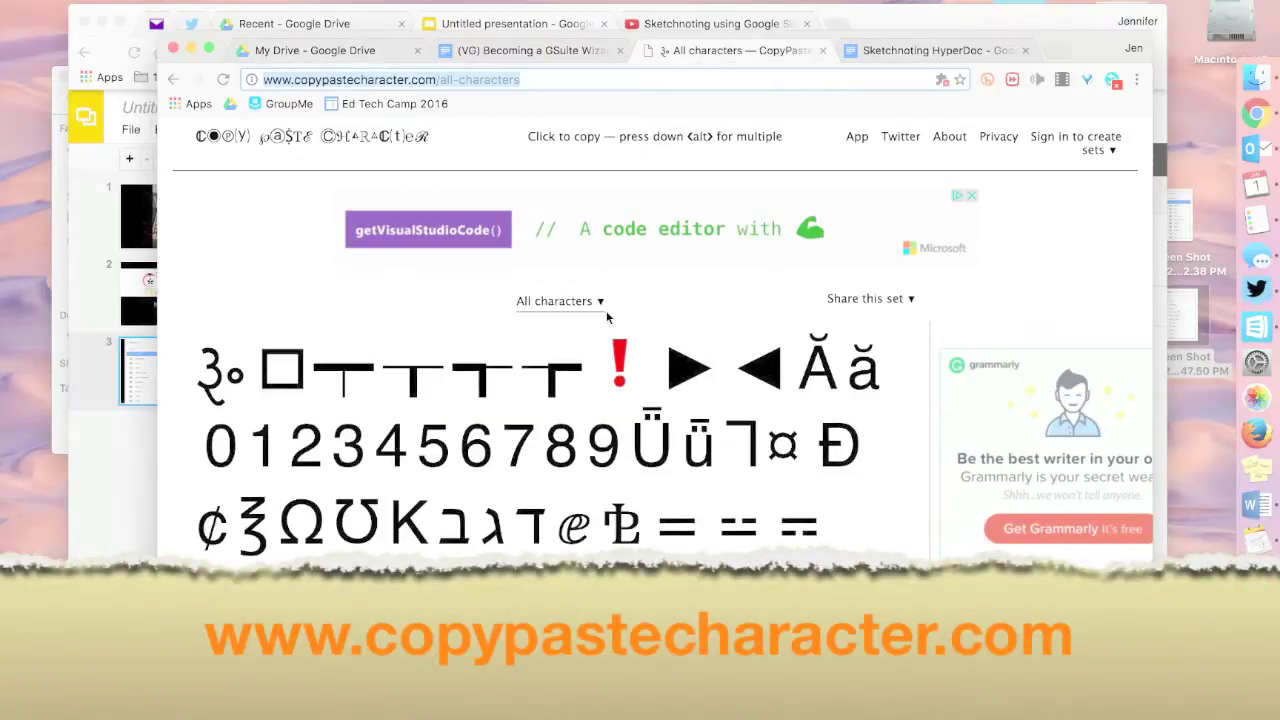
{"action": "scroll", "coordinate": [607, 395], "scroll_direction": "down", "scroll_amount": 5}
{"action": "scroll", "coordinate": [607, 395], "scroll_direction": "down", "scroll_amount": 10}
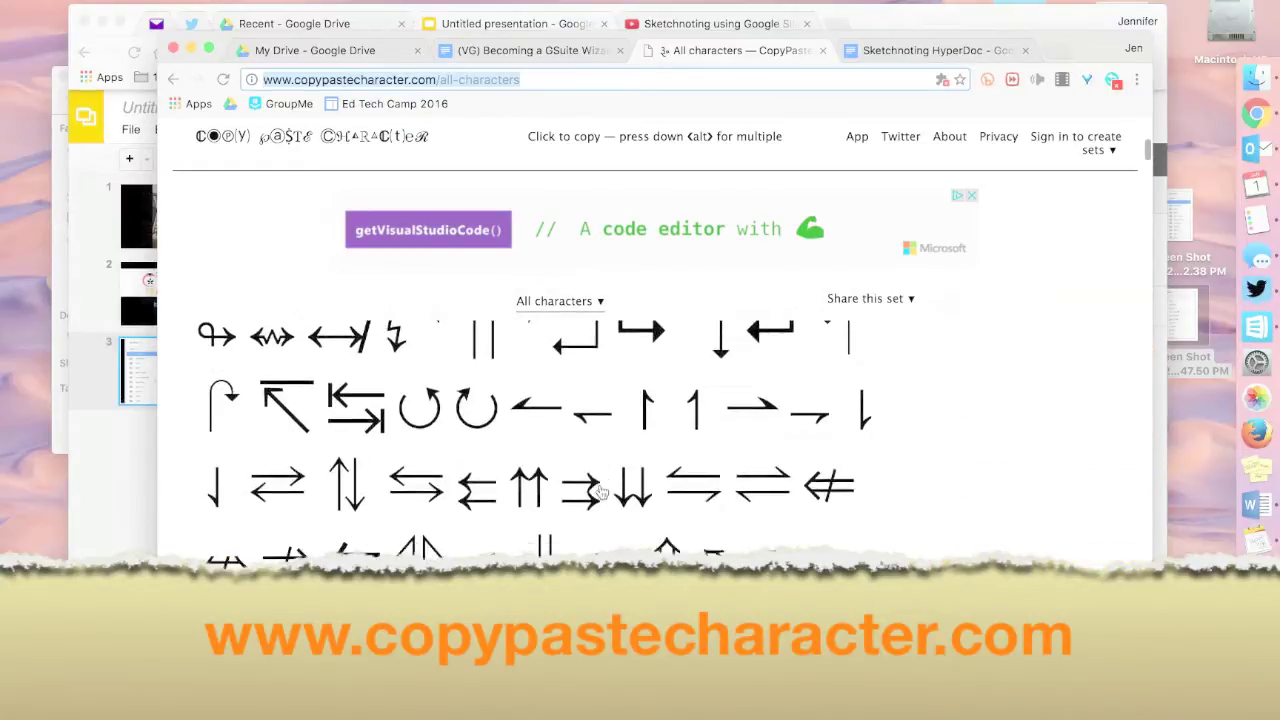
{"action": "scroll", "coordinate": [603, 492], "scroll_direction": "down", "scroll_amount": 10}
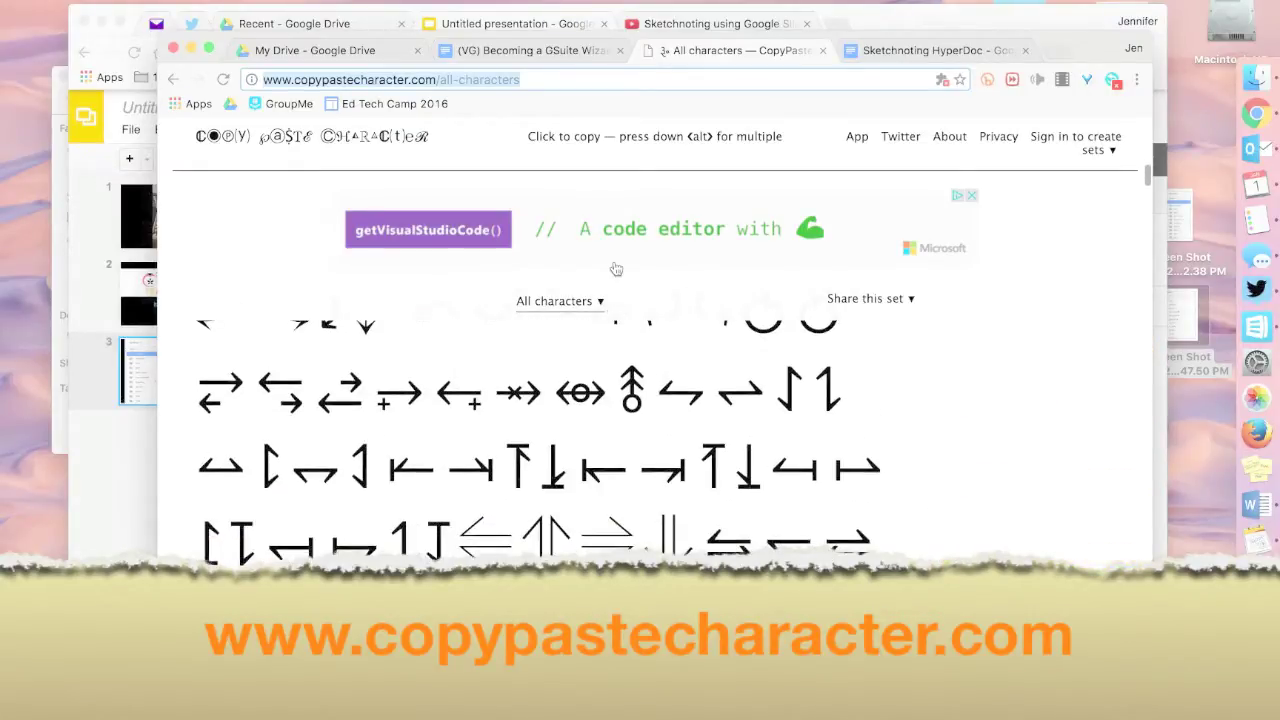
{"action": "left_click", "coordinate": [603, 304]}
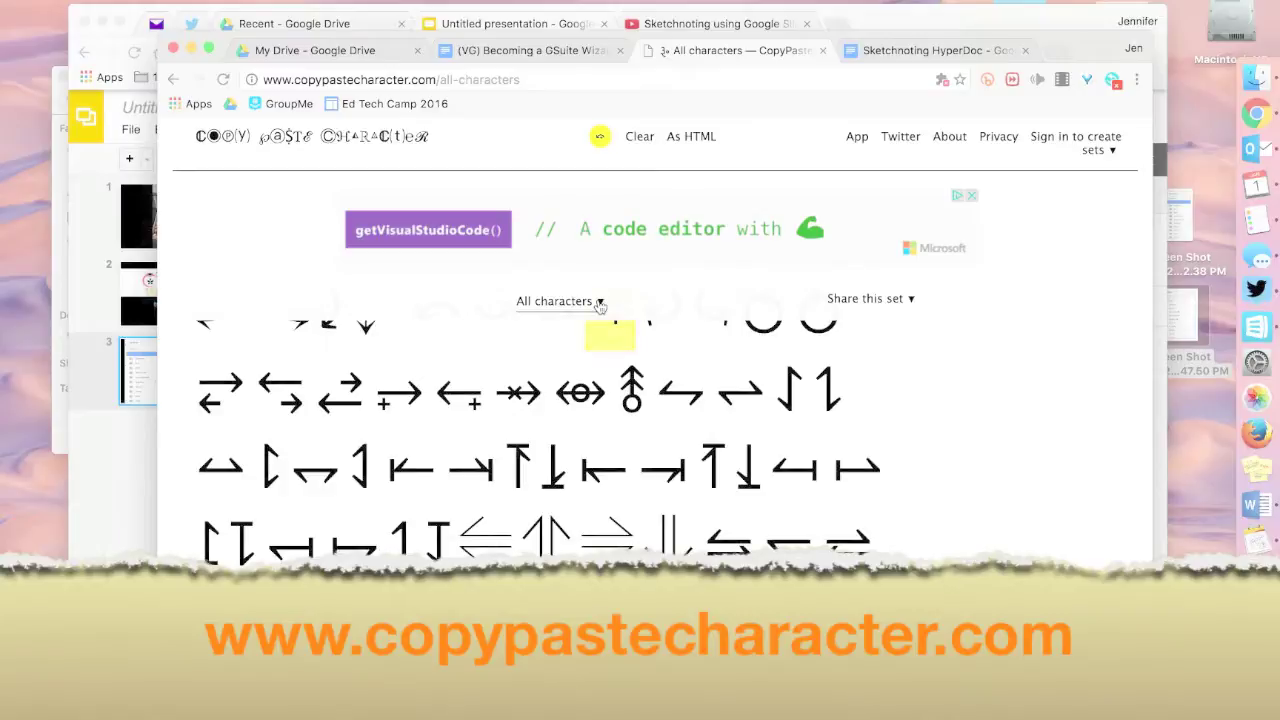
{"action": "left_click", "coordinate": [583, 303]}
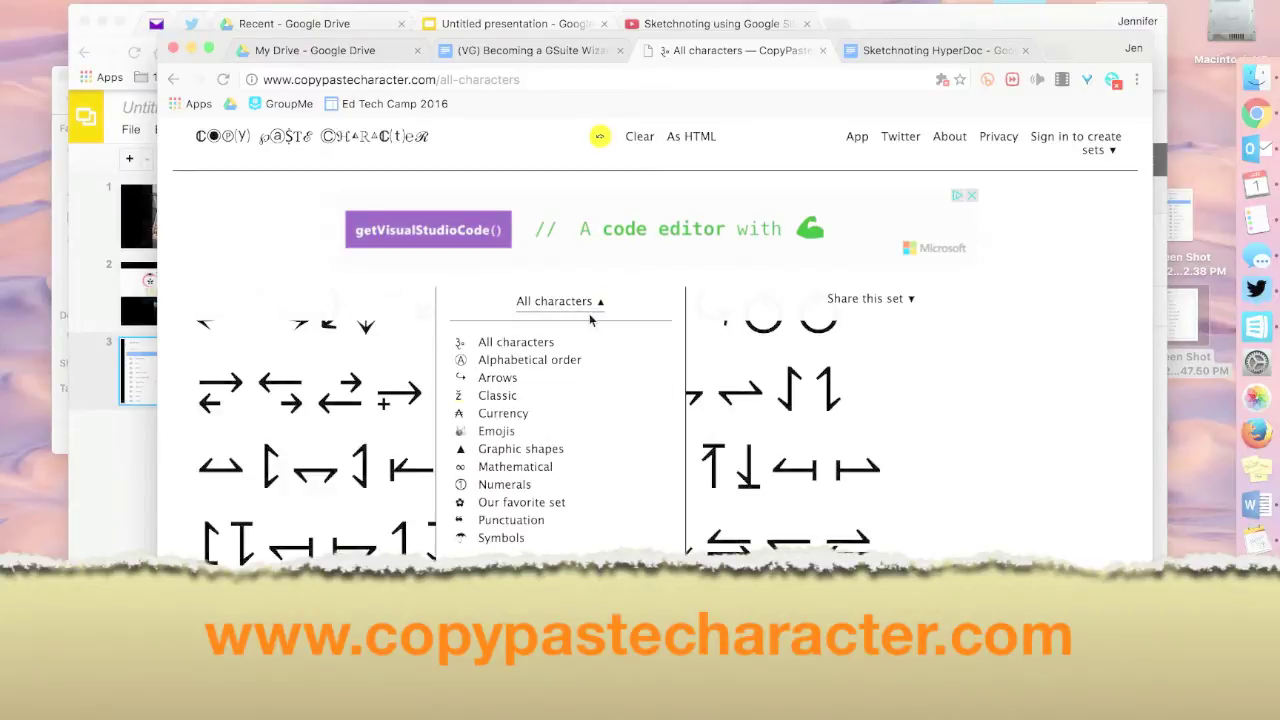
{"action": "left_click", "coordinate": [514, 432]}
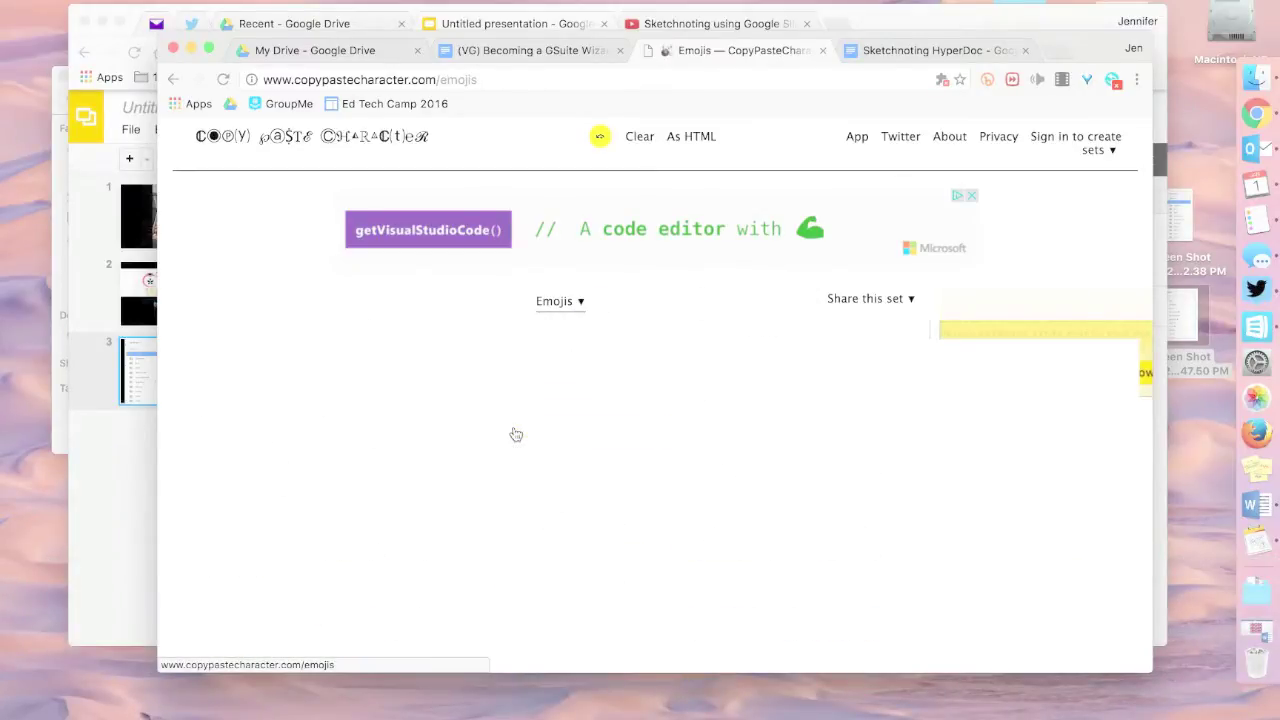
Scroll down the Emojis set and copy the pink bow emoji.
{"action": "scroll", "coordinate": [516, 511], "scroll_direction": "down", "scroll_amount": 5}
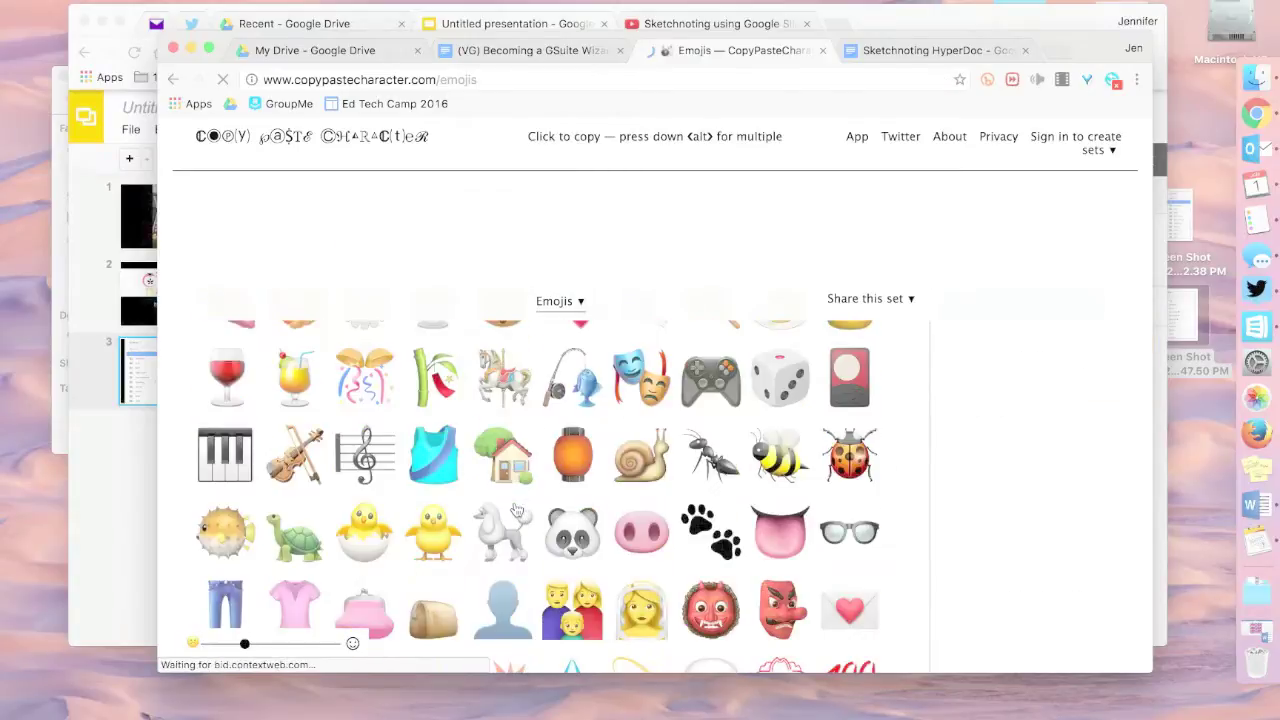
{"action": "scroll", "coordinate": [516, 511], "scroll_direction": "down", "scroll_amount": 10}
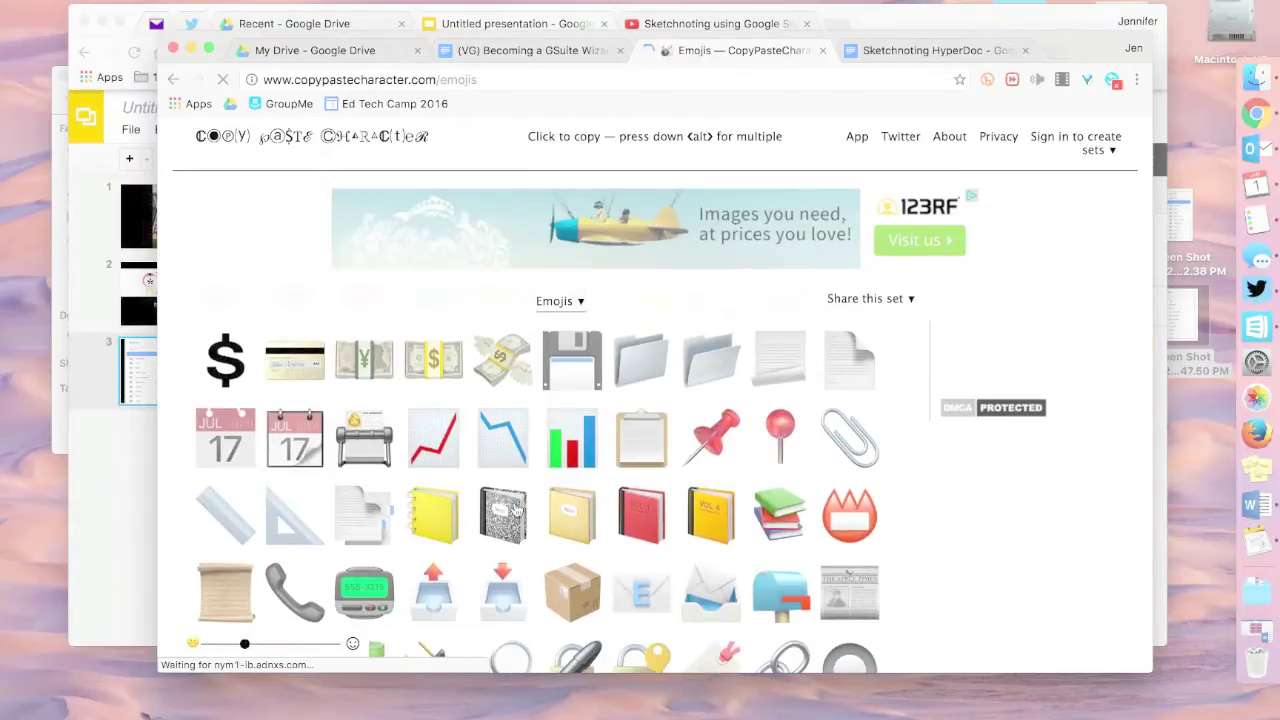
{"action": "scroll", "coordinate": [516, 511], "scroll_direction": "down", "scroll_amount": 10}
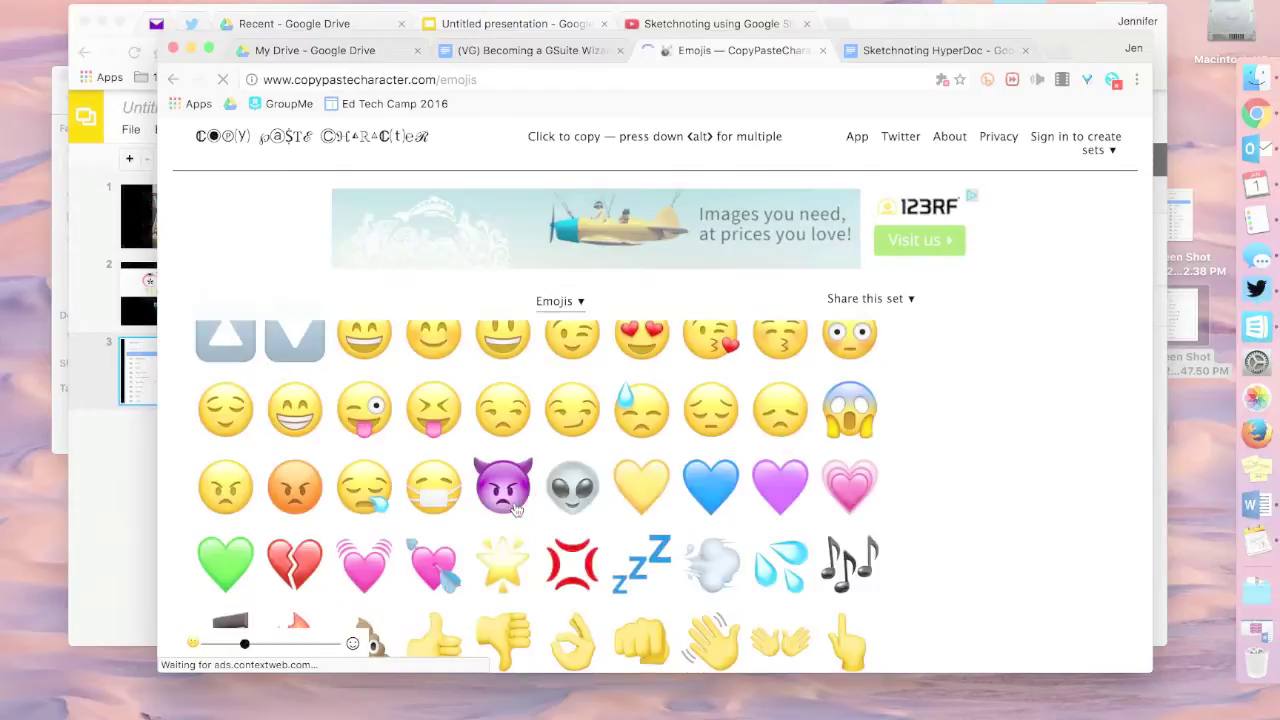
{"action": "scroll", "coordinate": [516, 511], "scroll_direction": "down", "scroll_amount": 8}
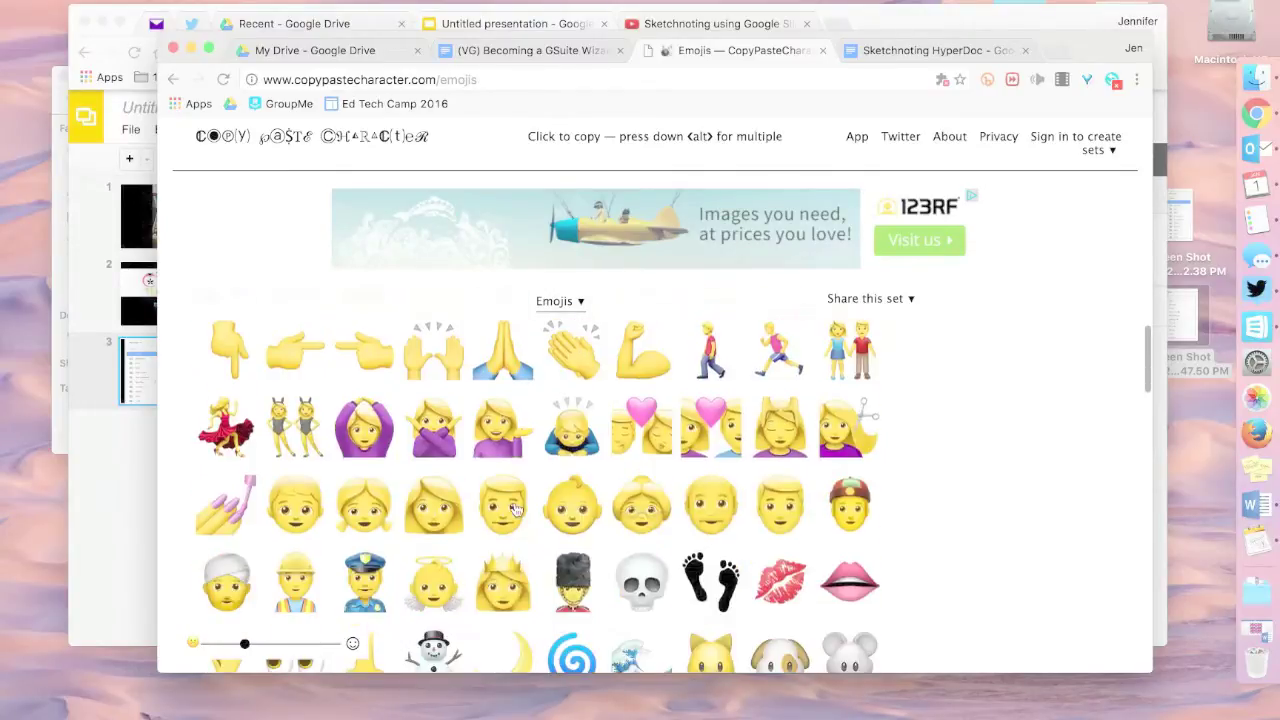
{"action": "scroll", "coordinate": [516, 511], "scroll_direction": "down", "scroll_amount": 10}
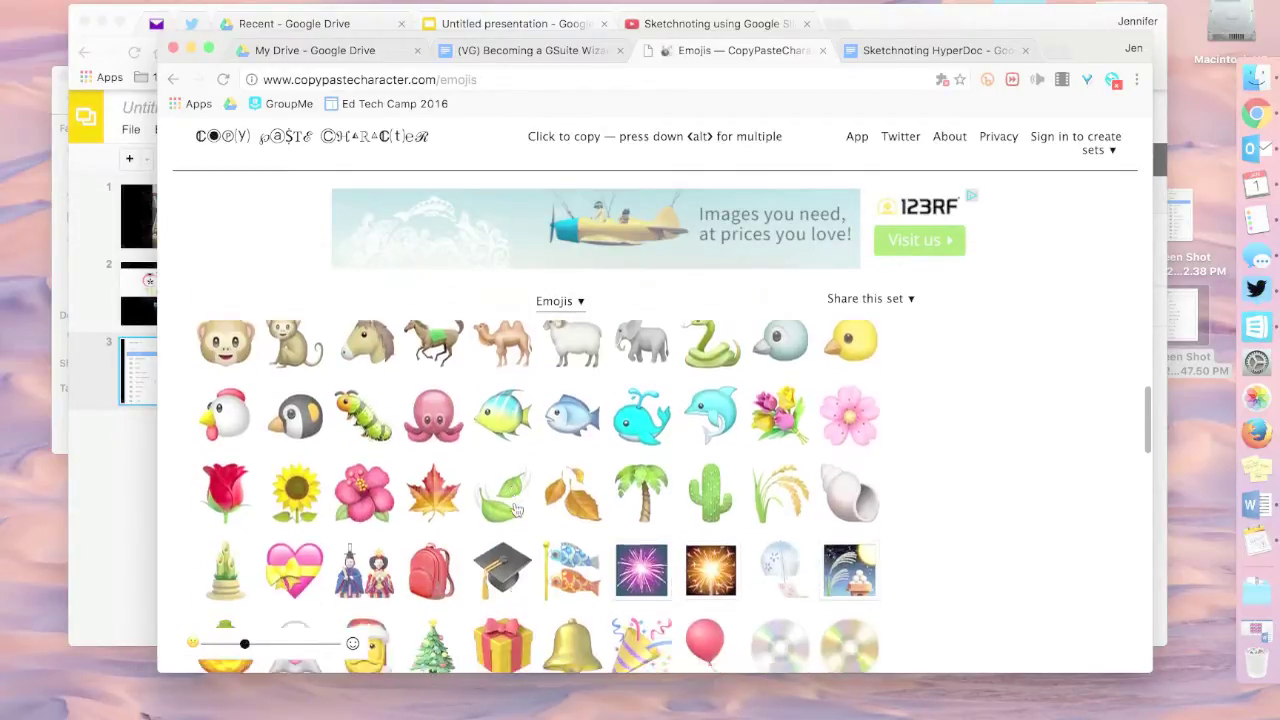
{"action": "scroll", "coordinate": [516, 511], "scroll_direction": "down", "scroll_amount": 10}
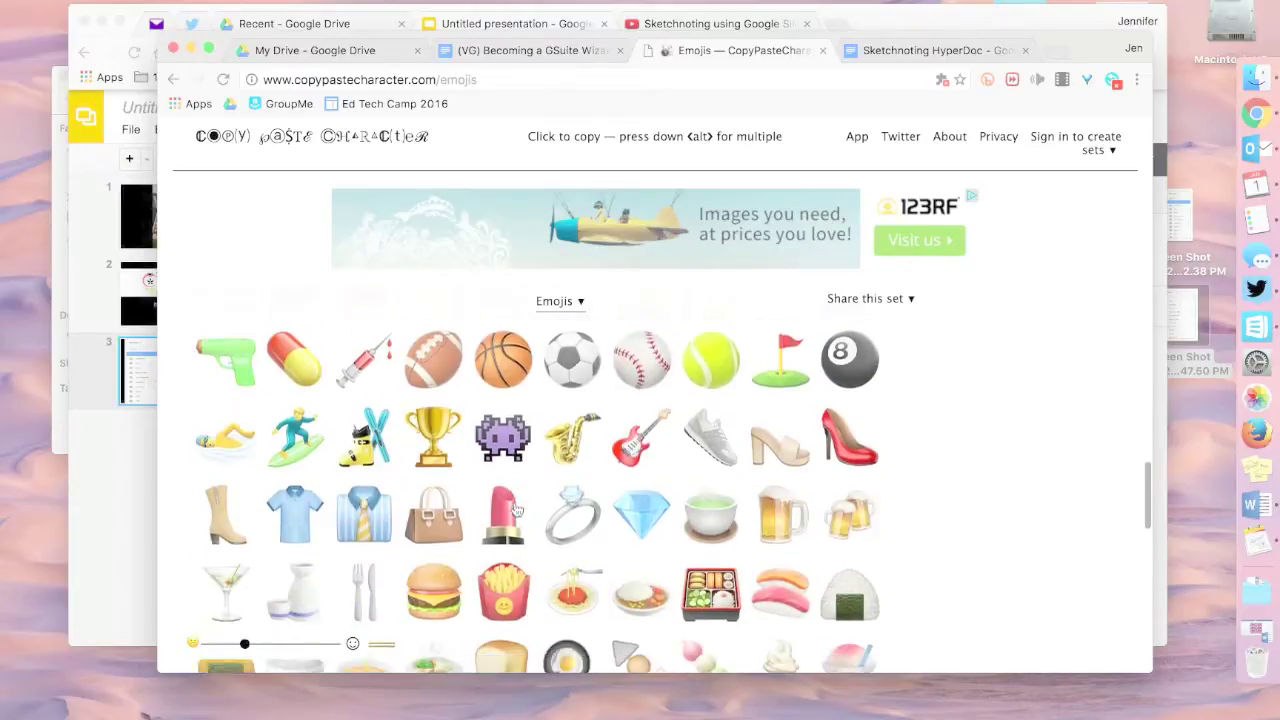
{"action": "scroll", "coordinate": [516, 511], "scroll_direction": "down", "scroll_amount": 10}
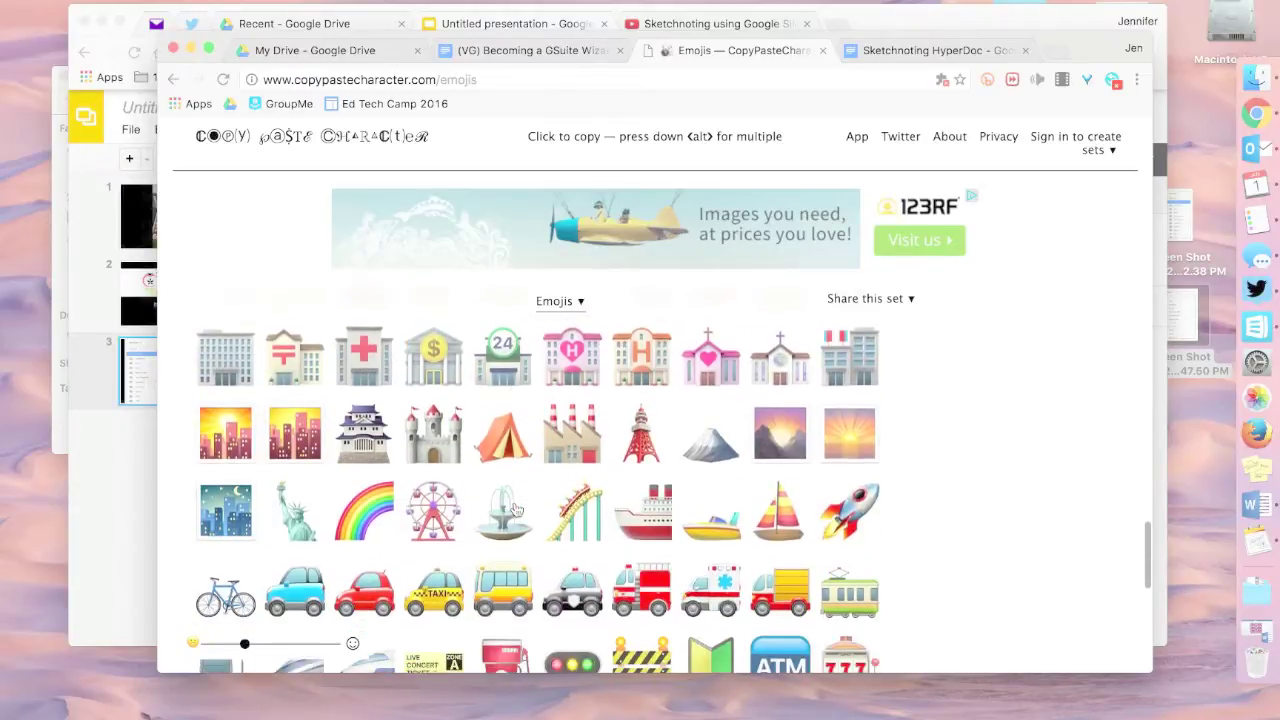
{"action": "scroll", "coordinate": [516, 511], "scroll_direction": "down", "scroll_amount": 5}
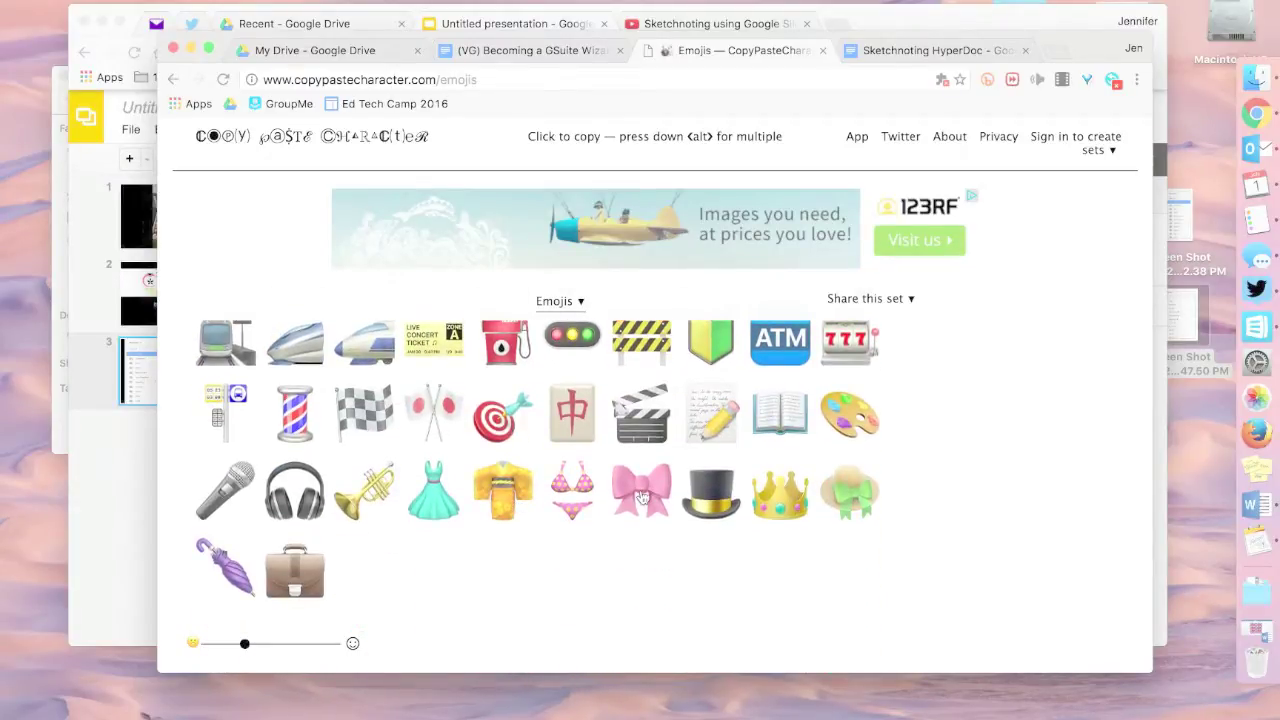
{"action": "right_click", "coordinate": [641, 497]}
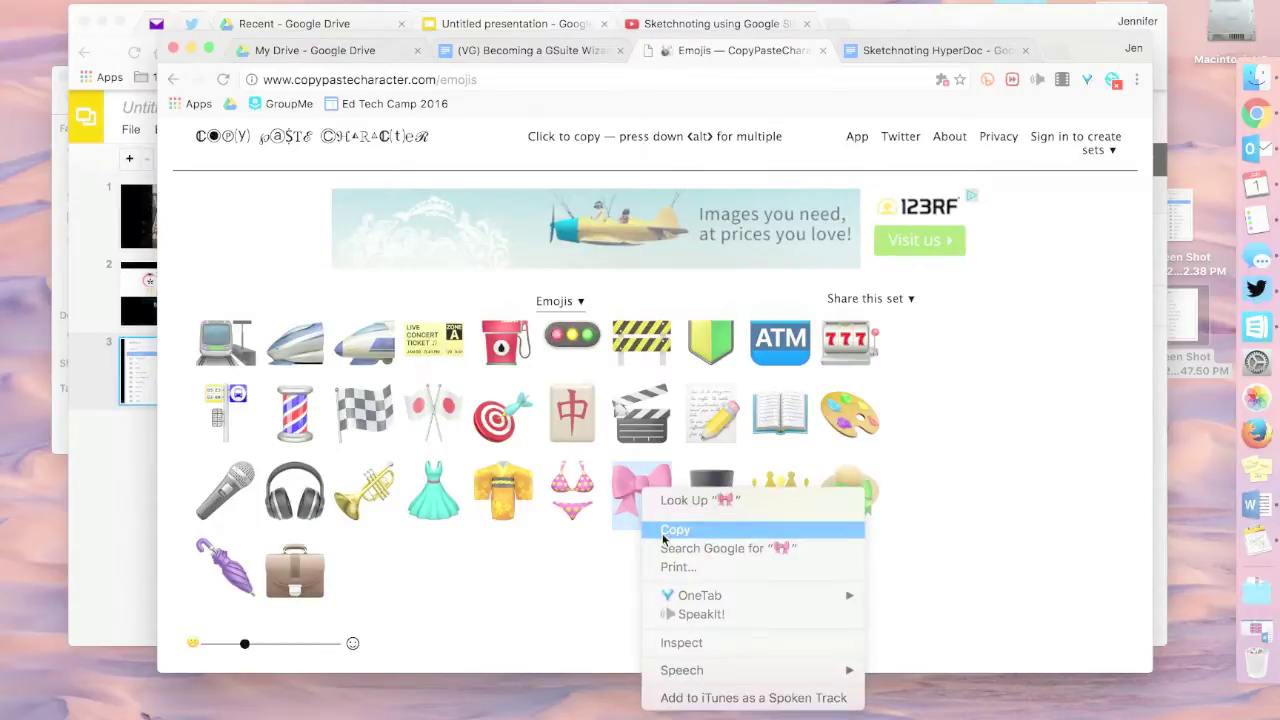
{"action": "left_click", "coordinate": [662, 531]}
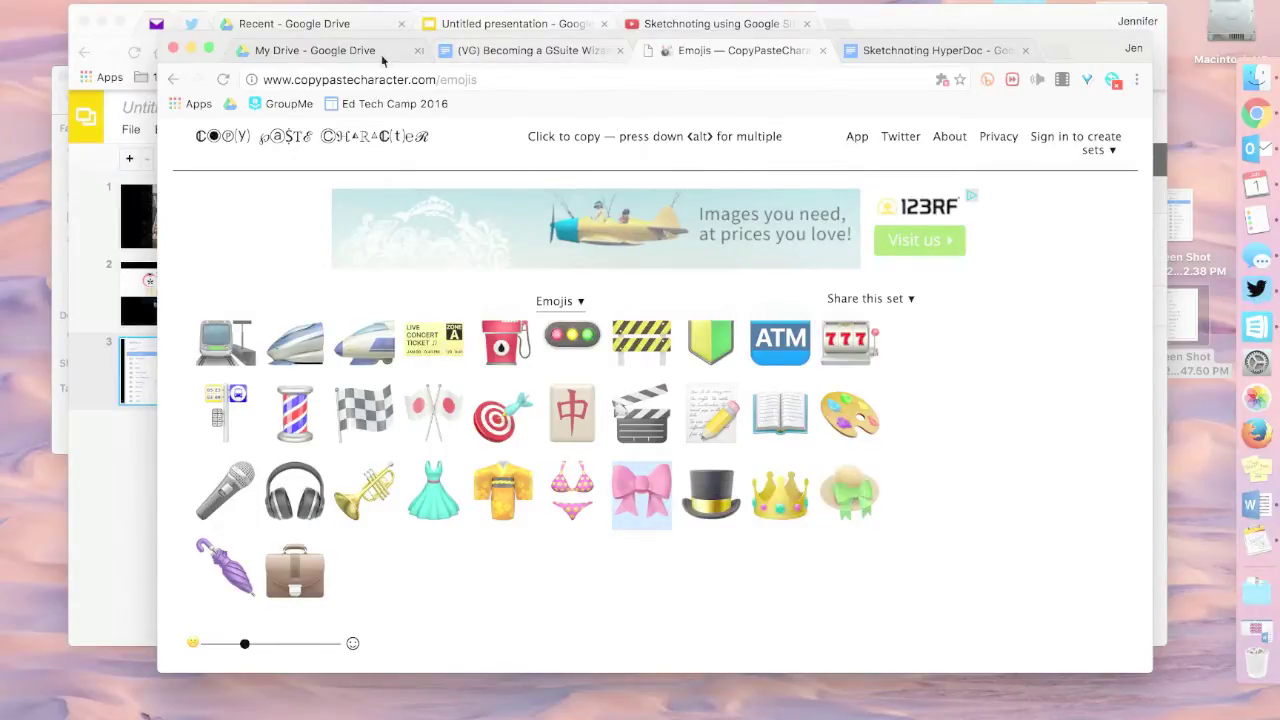
Rename the Limelight folder with the pink bow emoji pasted after its name.
{"action": "left_click", "coordinate": [310, 52]}
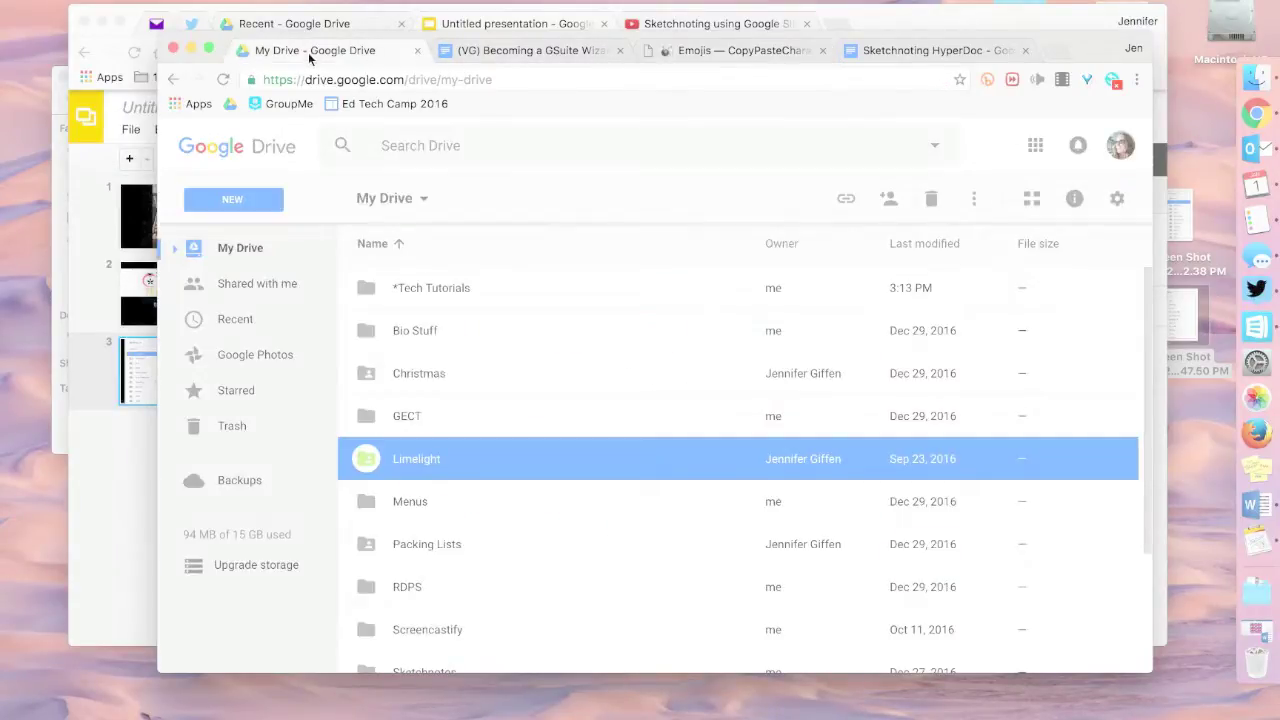
{"action": "left_click", "coordinate": [974, 200]}
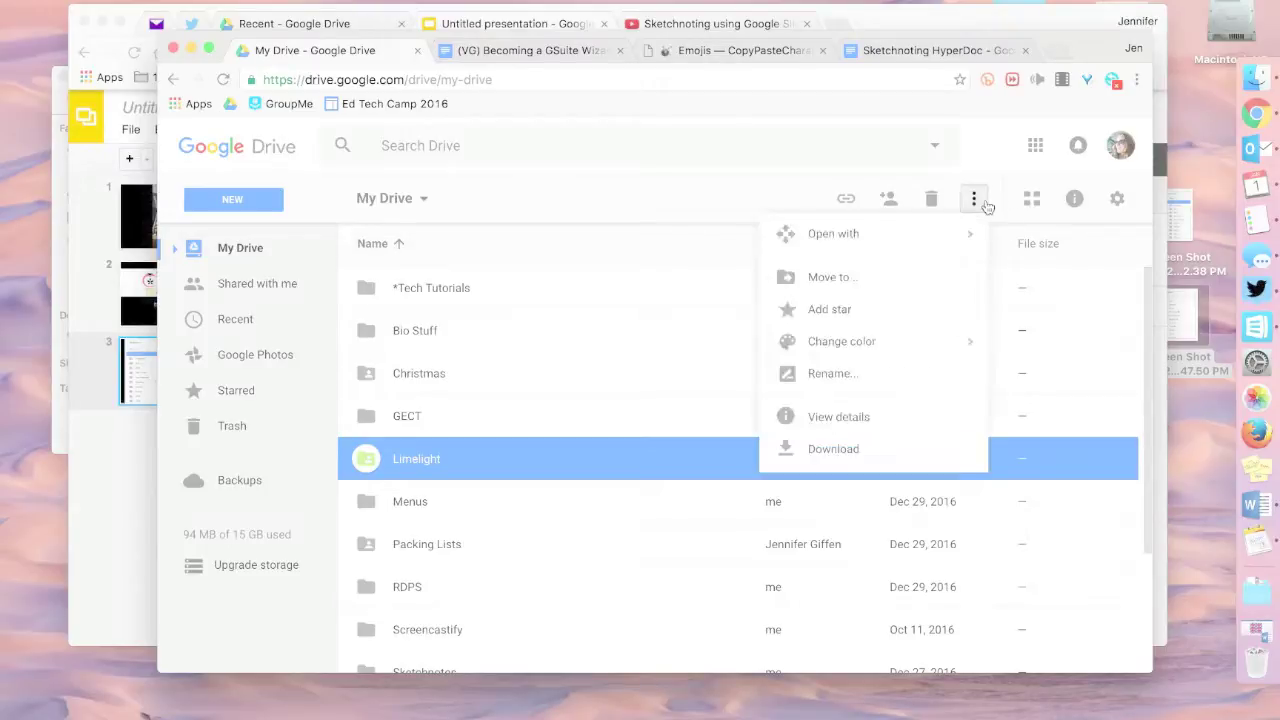
{"action": "left_click", "coordinate": [899, 376]}
{"action": "left_click", "coordinate": [699, 401]}
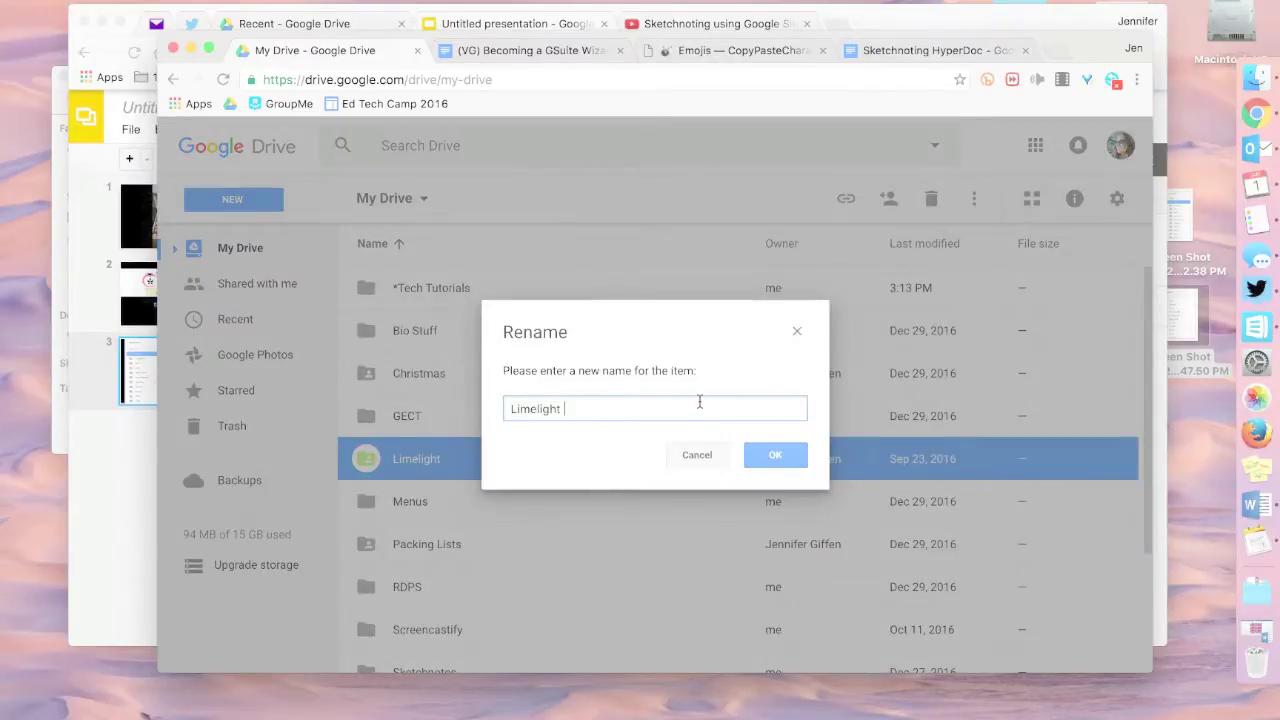
{"action": "key", "text": "super+v"}
{"action": "left_click", "coordinate": [780, 455]}
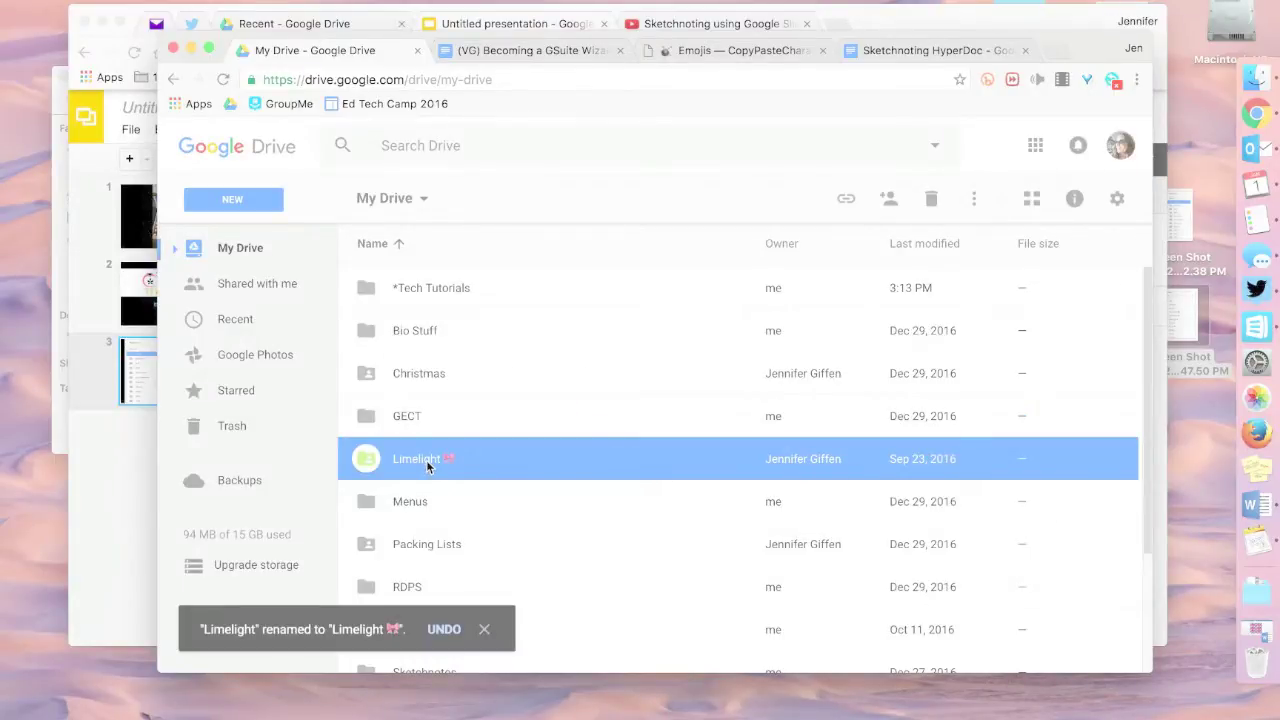
Try moving the bow emoji before 'Limelight', then undo that rename.
{"action": "left_click", "coordinate": [974, 198]}
{"action": "left_click", "coordinate": [876, 377]}
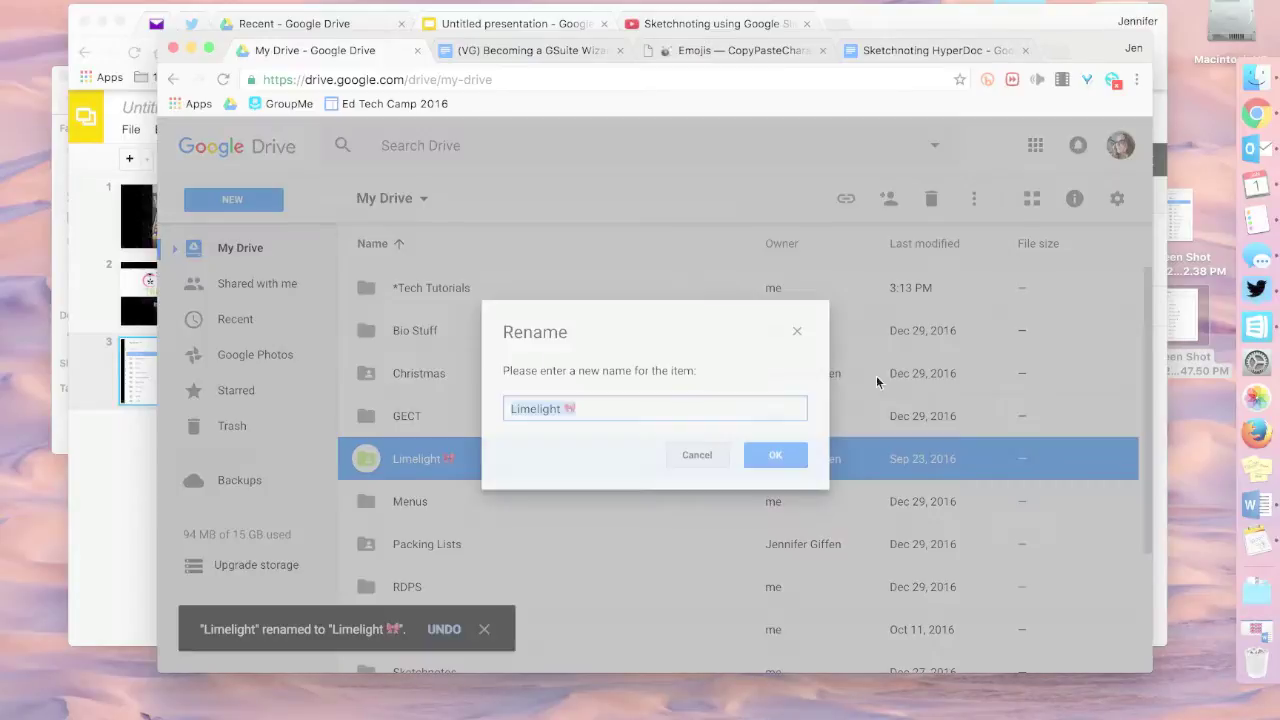
{"action": "left_click", "coordinate": [588, 407]}
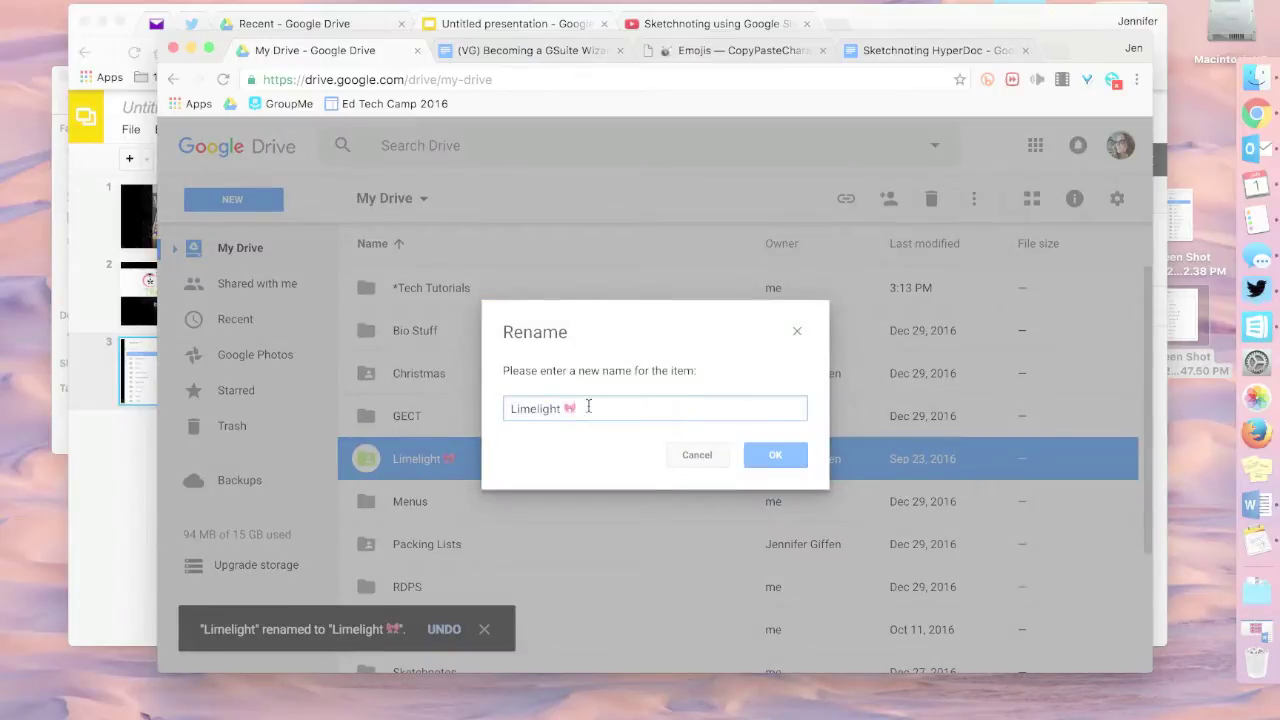
{"action": "key", "text": "super+Left"}
{"action": "key", "text": "super+v"}
{"action": "key", "text": "super+Right"}
{"action": "key", "text": "BackSpace"}
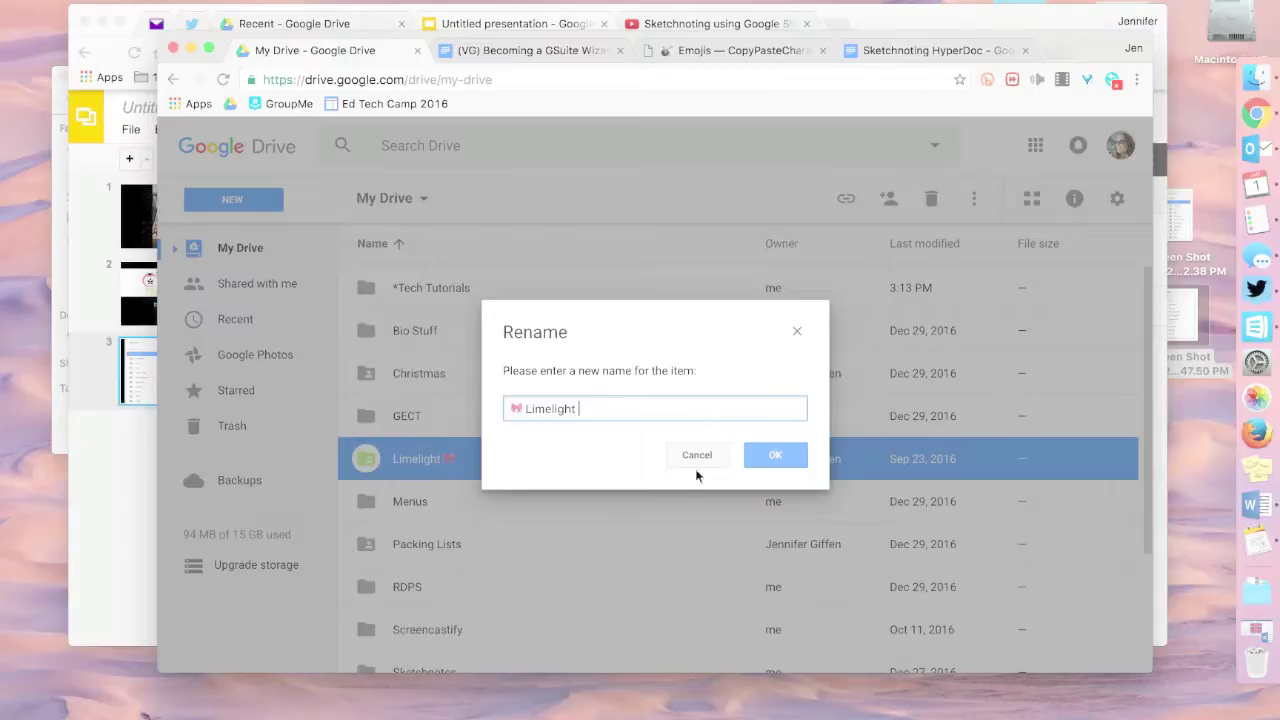
{"action": "left_click", "coordinate": [772, 457]}
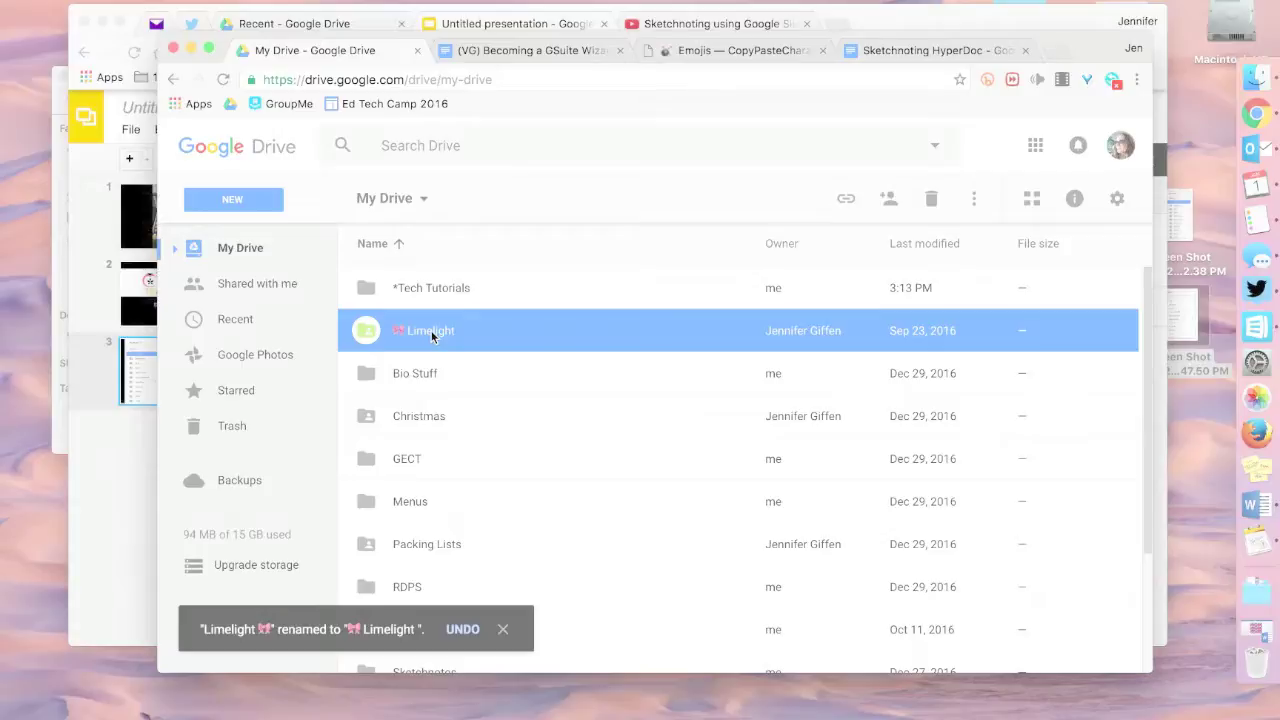
{"action": "key", "text": "super+z"}
{"action": "key", "text": "super+z"}
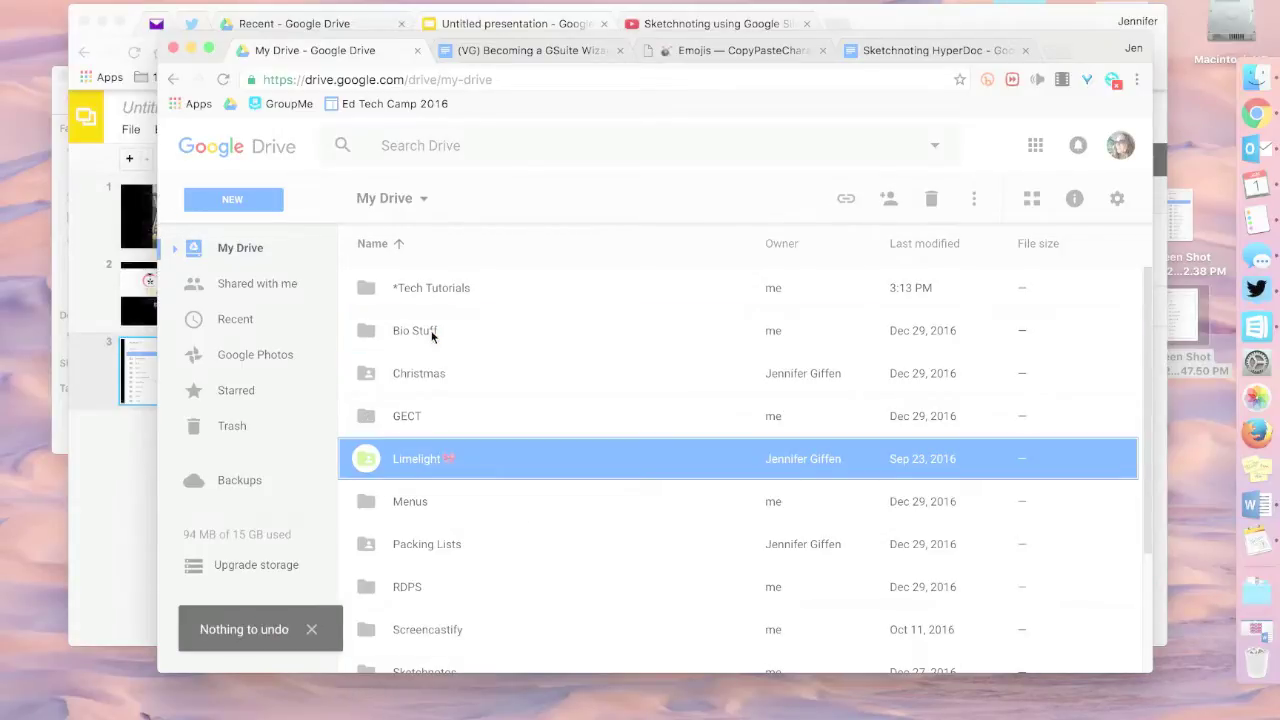
Dismiss the undo notice and return to the copypastecharacter.com Emojis page.
{"action": "left_click", "coordinate": [312, 630]}
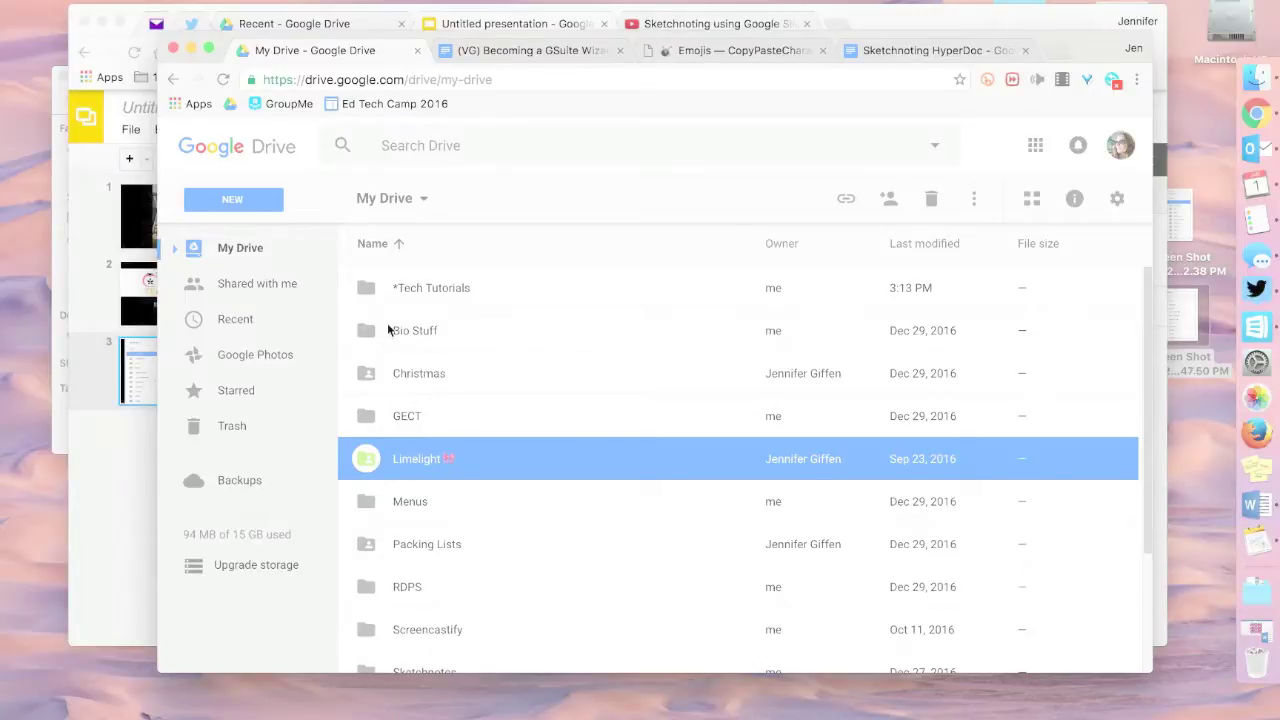
{"action": "key", "text": "super+3"}
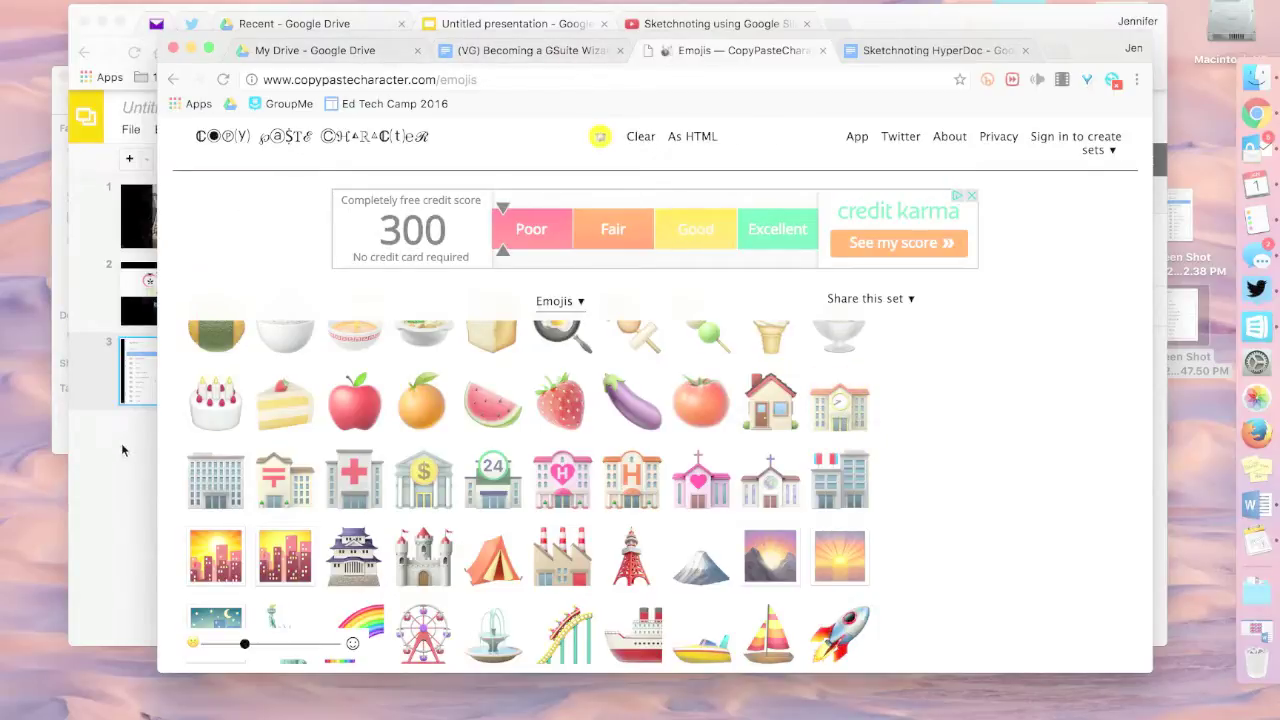
Append the building emoji to the RDPS folder name, then undo that rename.
{"action": "left_click", "coordinate": [315, 50]}
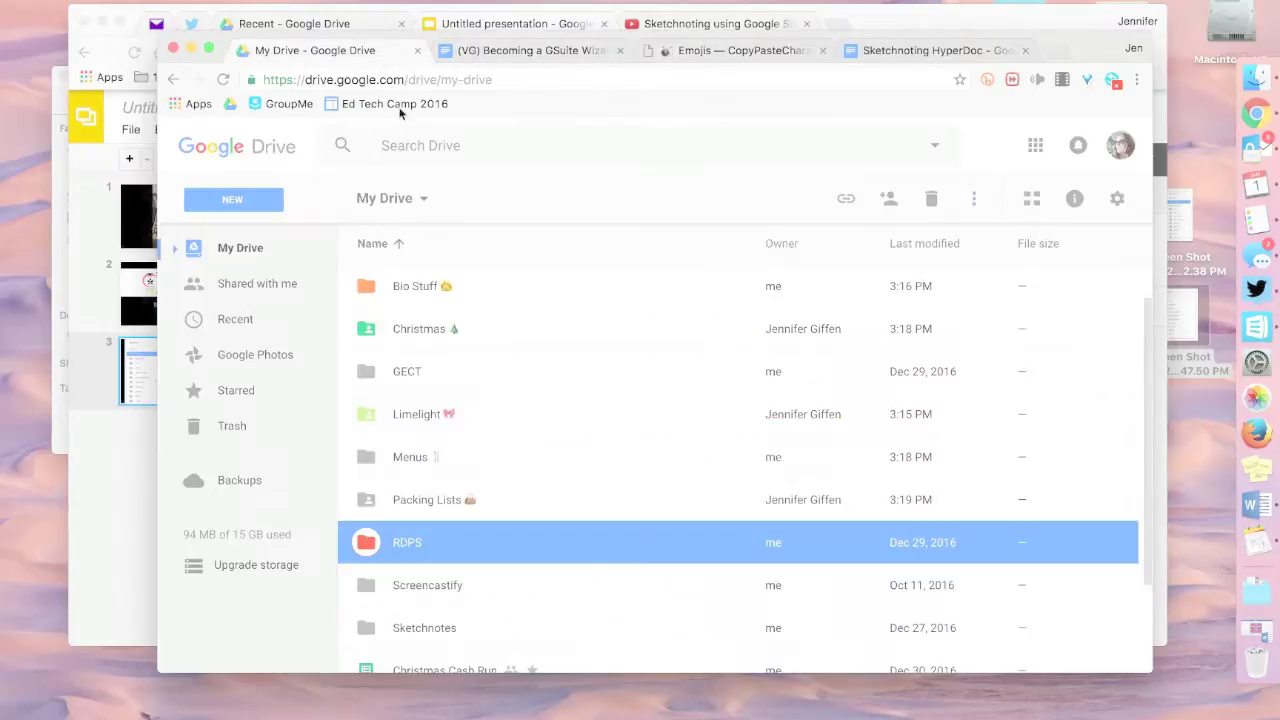
{"action": "right_click", "coordinate": [413, 549]}
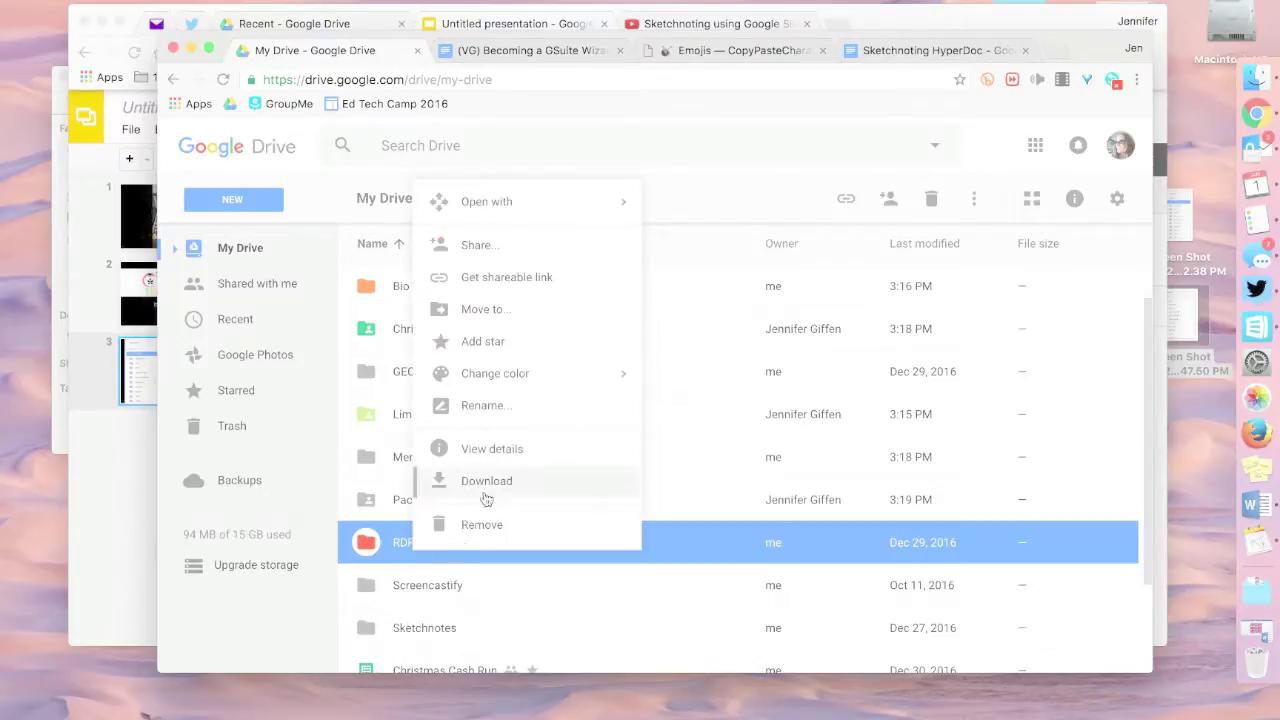
{"action": "left_click", "coordinate": [490, 406]}
{"action": "key", "text": "End"}
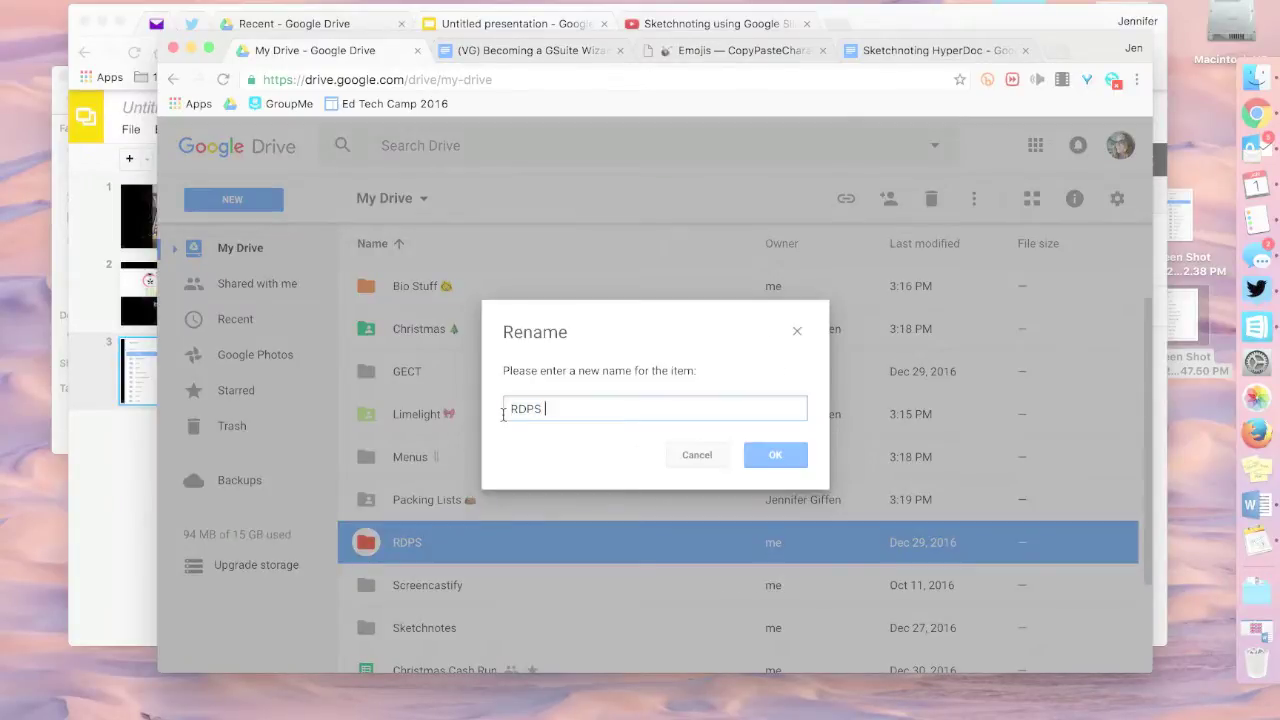
{"action": "type", "text": "🏠"}
{"action": "key", "text": "Return"}
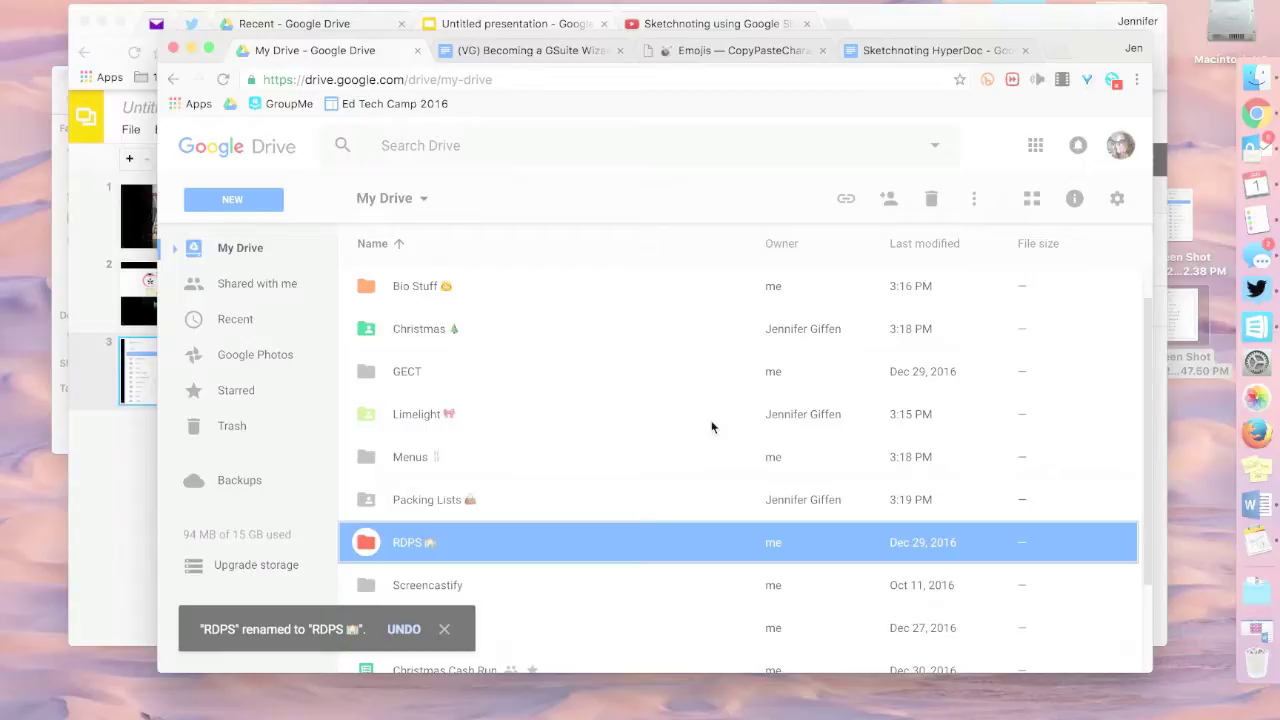
{"action": "left_click", "coordinate": [403, 629]}
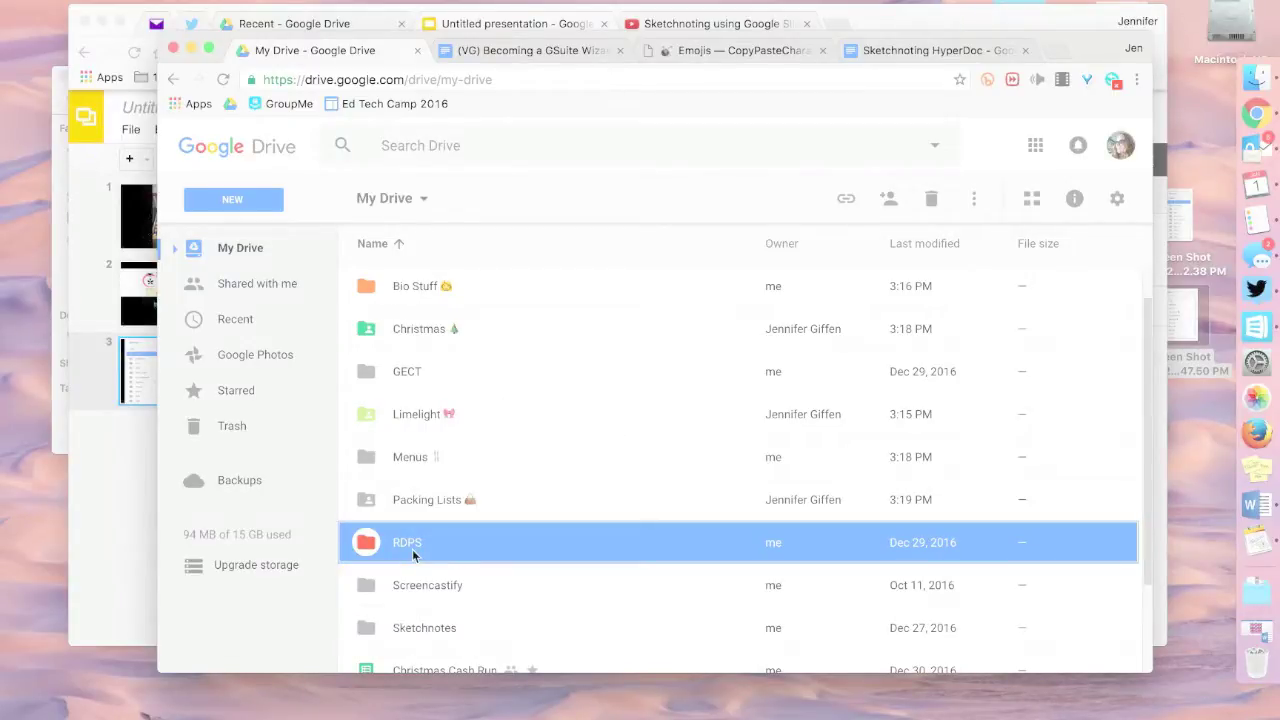
Rename the Screencastify folder with a pasted video camera emoji.
{"action": "right_click", "coordinate": [433, 585]}
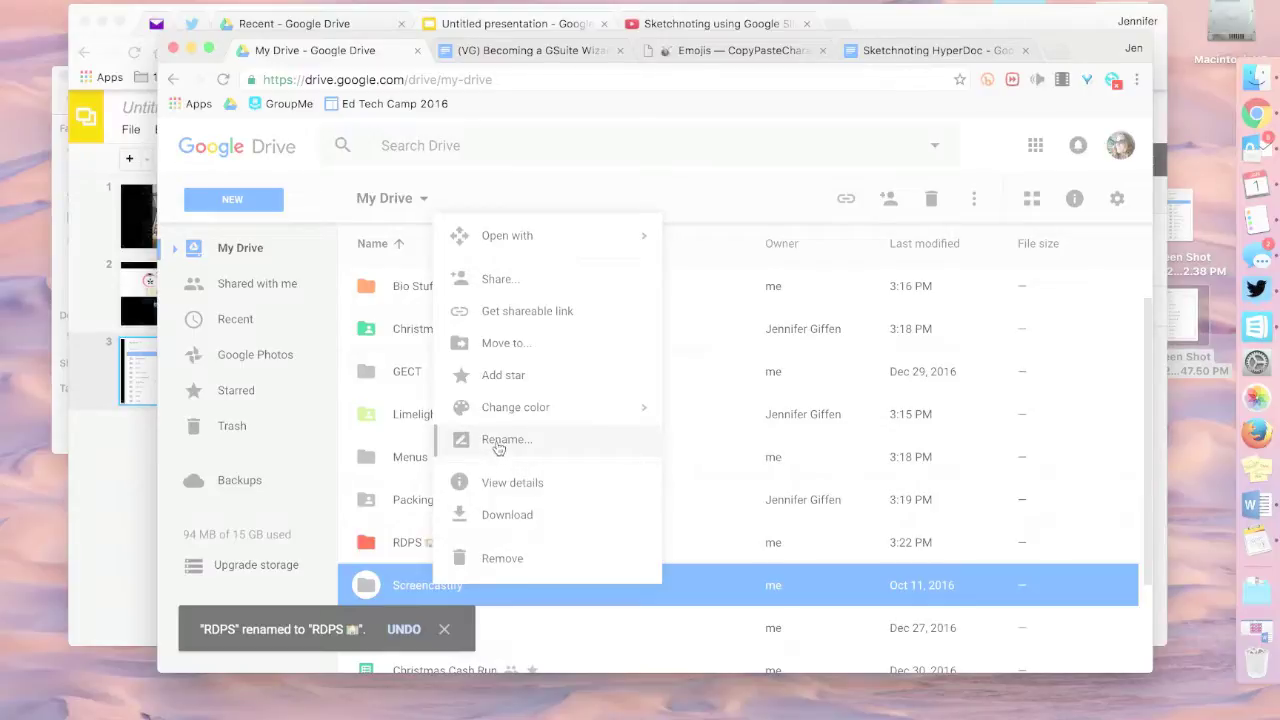
{"action": "key", "text": "super+3"}
{"action": "scroll", "coordinate": [277, 455], "scroll_direction": "up", "scroll_amount": 2}
{"action": "key", "text": "super+1"}
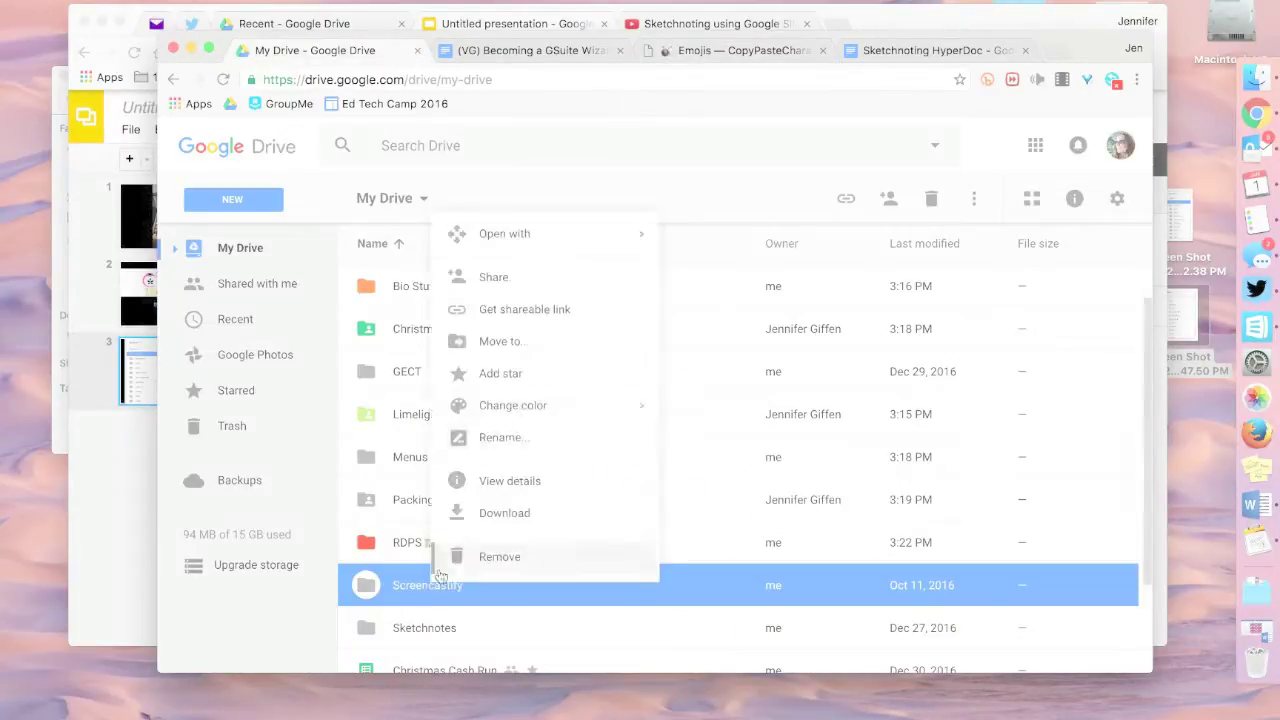
{"action": "left_click", "coordinate": [505, 437]}
{"action": "type", "text": "🎥"}
{"action": "left_click", "coordinate": [780, 458]}
Browse the copypastecharacter.com emoji list for further symbols.
{"action": "key", "text": "super+3"}
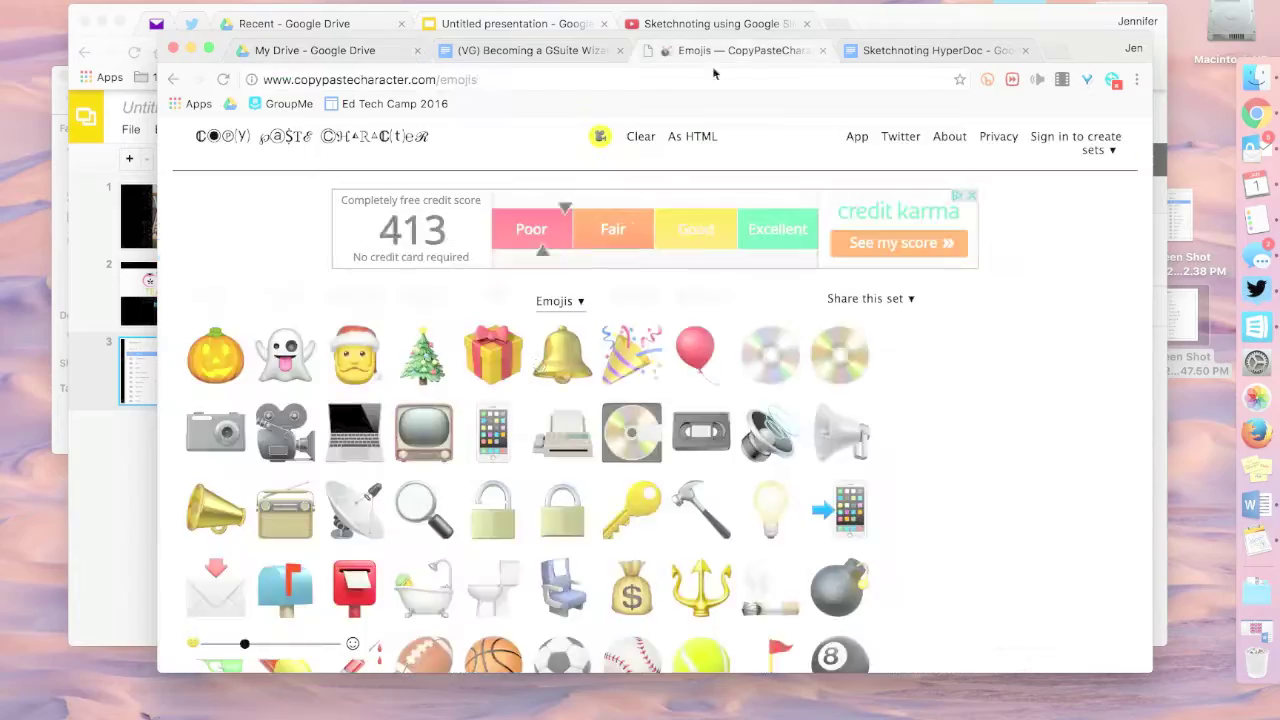
{"action": "scroll", "coordinate": [537, 497], "scroll_direction": "down", "scroll_amount": 15}
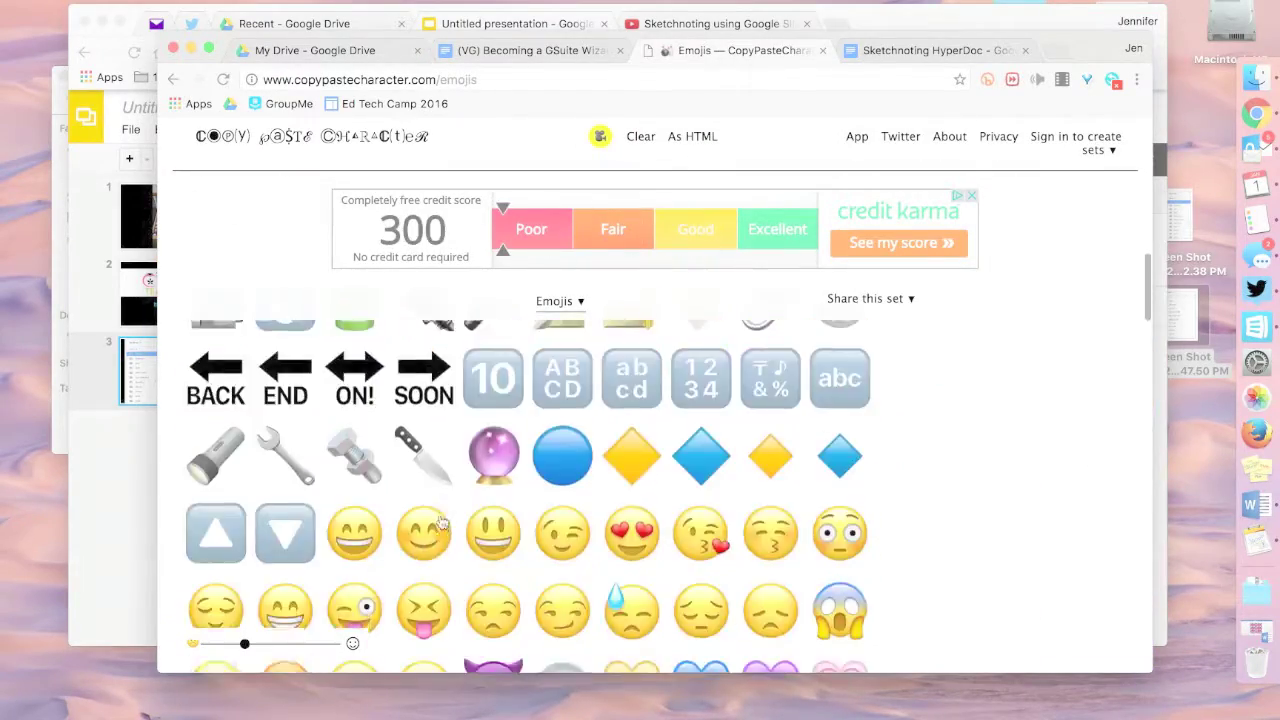
{"action": "scroll", "coordinate": [440, 525], "scroll_direction": "down", "scroll_amount": 20}
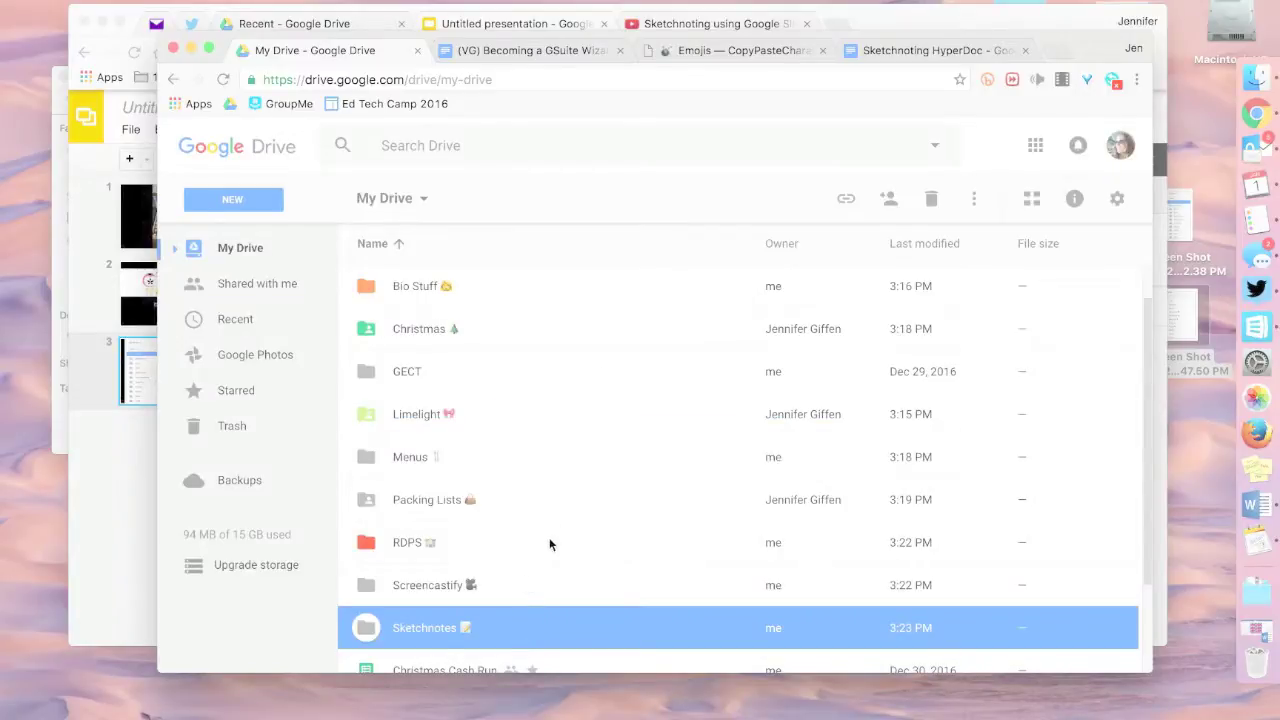
{"action": "scroll", "coordinate": [549, 600], "scroll_direction": "down", "scroll_amount": 2}
{"action": "scroll", "coordinate": [549, 580], "scroll_direction": "up", "scroll_amount": 3}
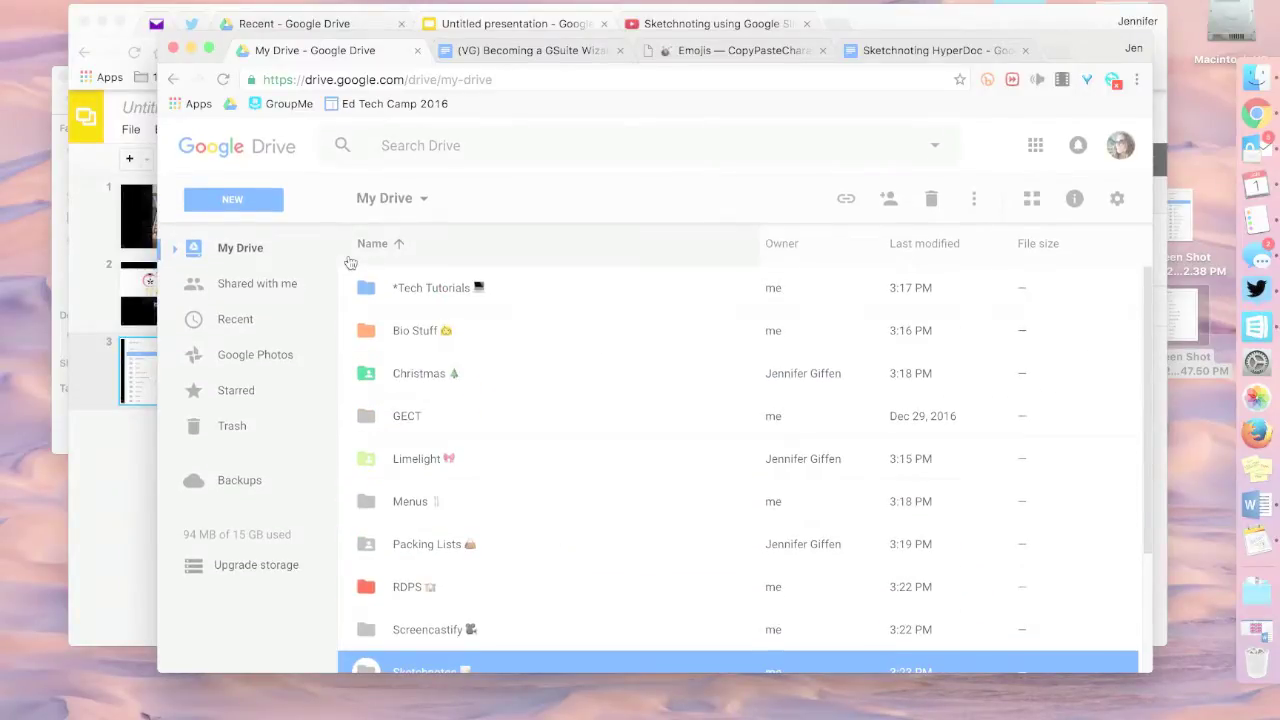
Open Bio Stuff to reveal its emoji-labeled GAFE Summits subfolder and bio slide.
{"action": "left_click", "coordinate": [390, 330]}
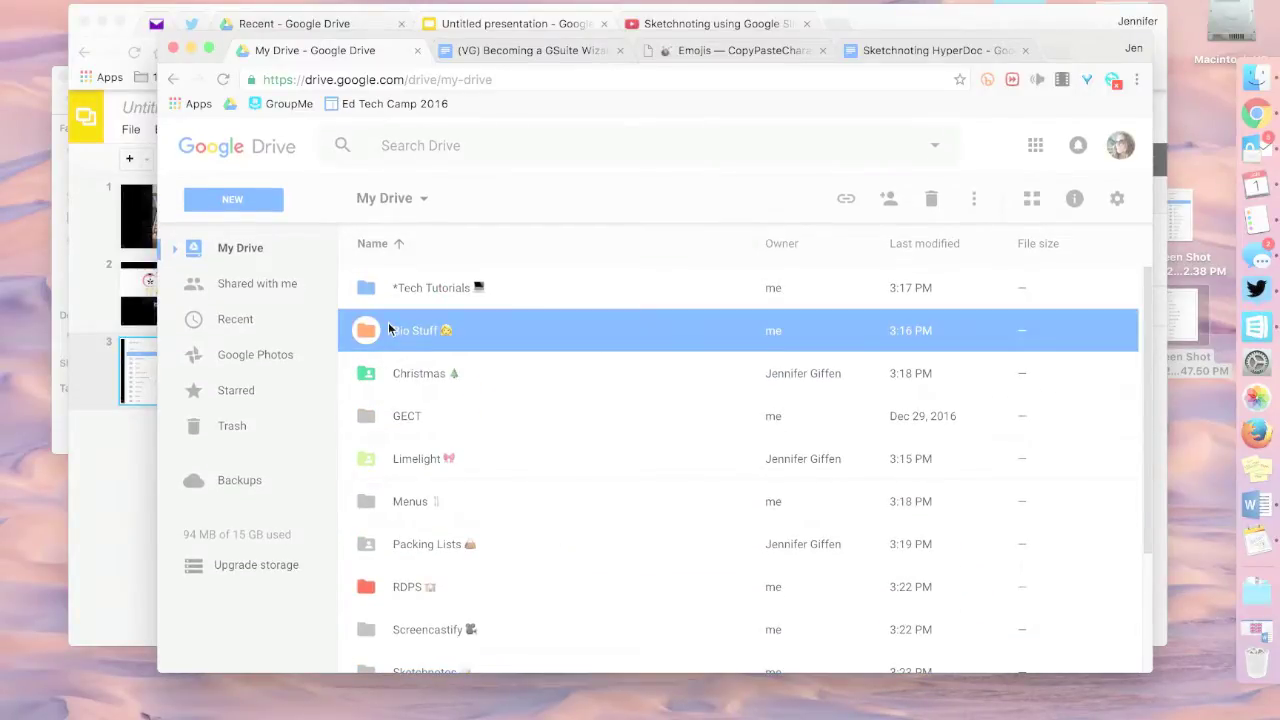
{"action": "double_click", "coordinate": [390, 330]}
{"action": "left_click", "coordinate": [214, 305]}
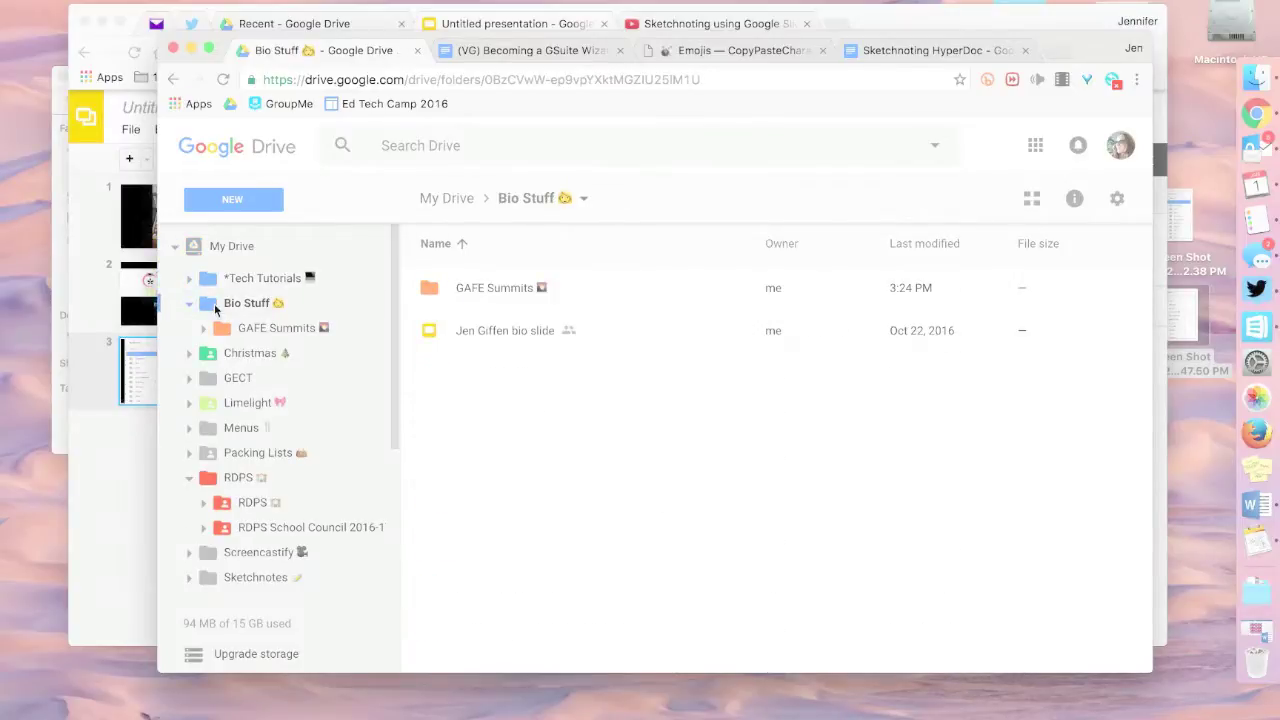